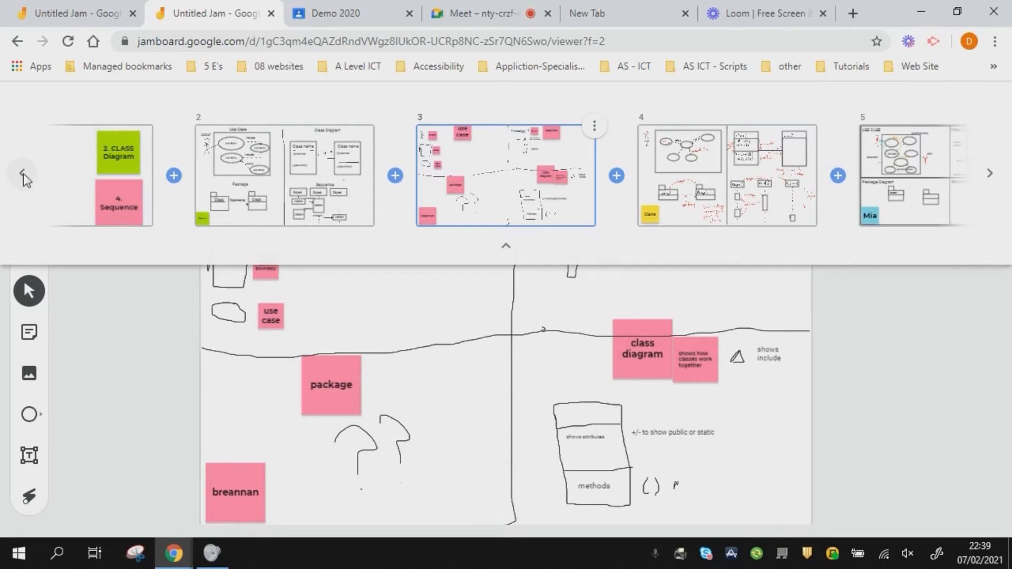
Scroll the frame overview back to reveal the jam's earlier frames
{"action": "left_click", "coordinate": [23, 173]}
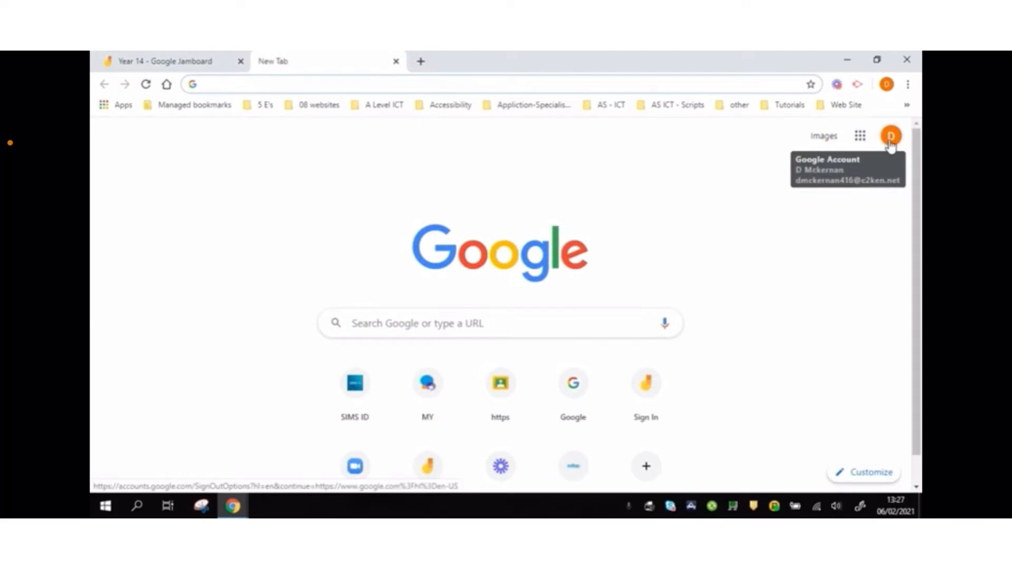
Launch Jamboard from the Google apps launcher in the new Chrome tab
{"action": "left_click", "coordinate": [861, 138]}
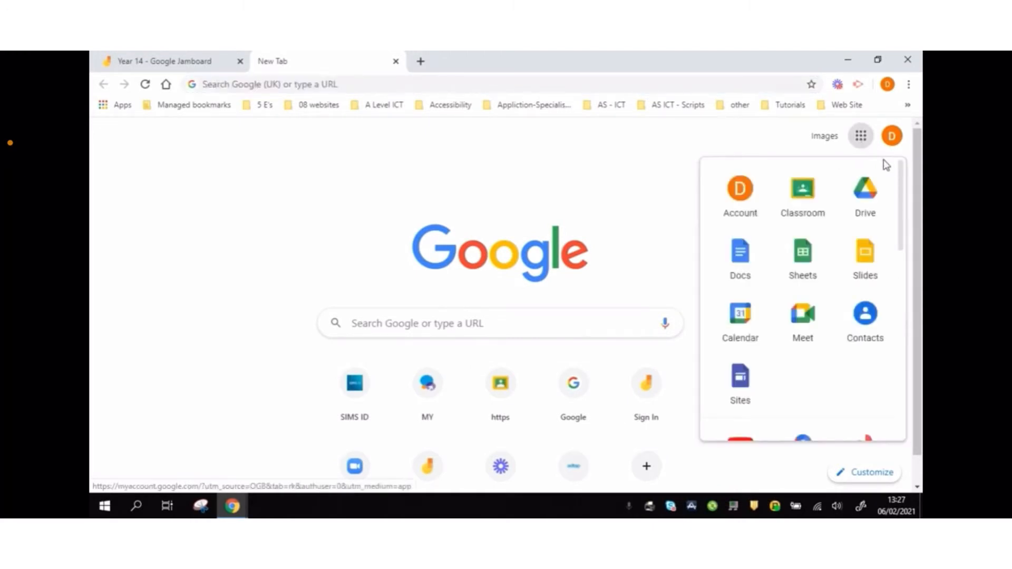
{"action": "left_click_drag", "start_coordinate": [900, 170], "coordinate": [904, 266]}
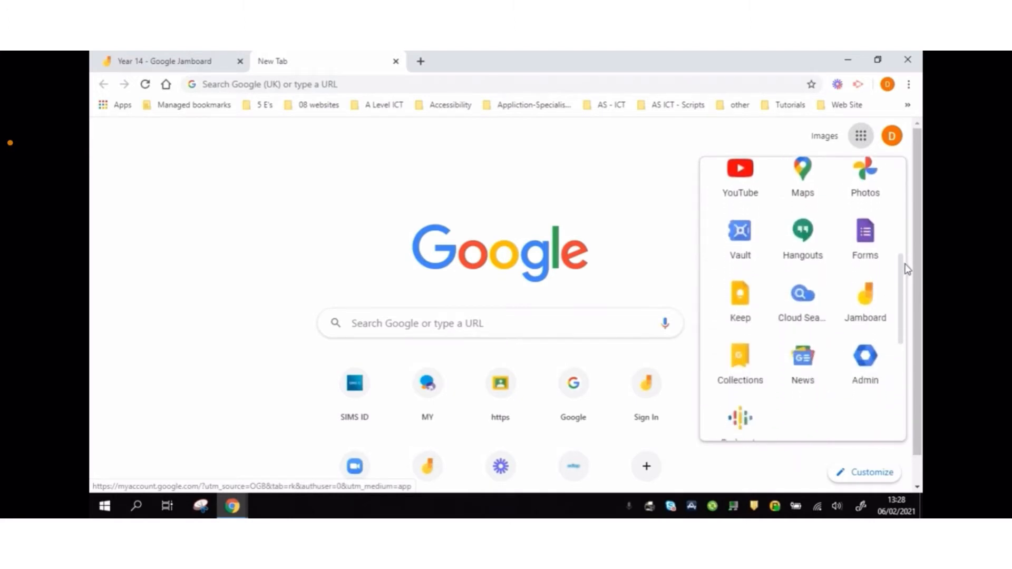
{"action": "left_click", "coordinate": [868, 296]}
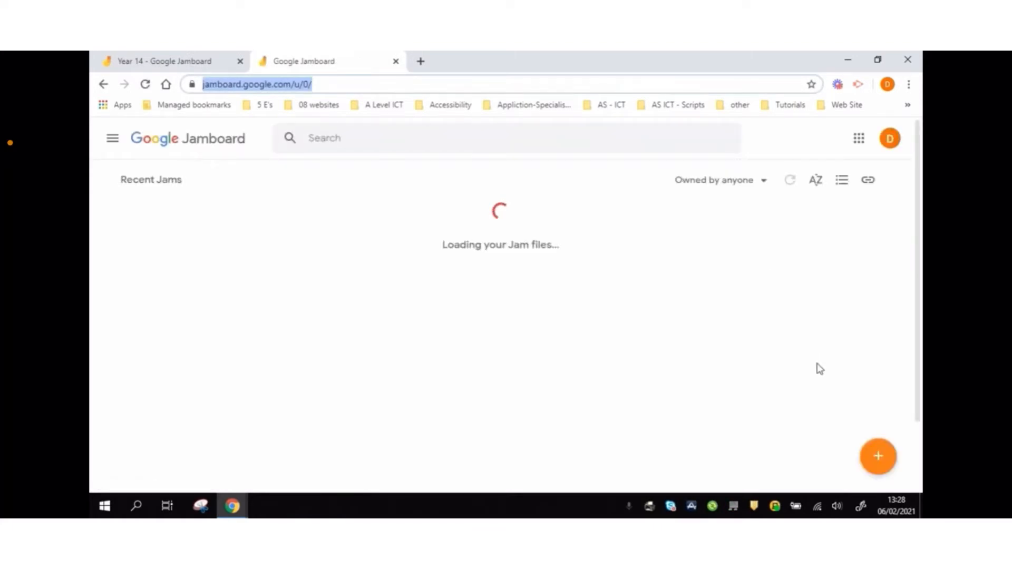
Start a new blank jam and rename it to 'Practice'
{"action": "left_click", "coordinate": [878, 461]}
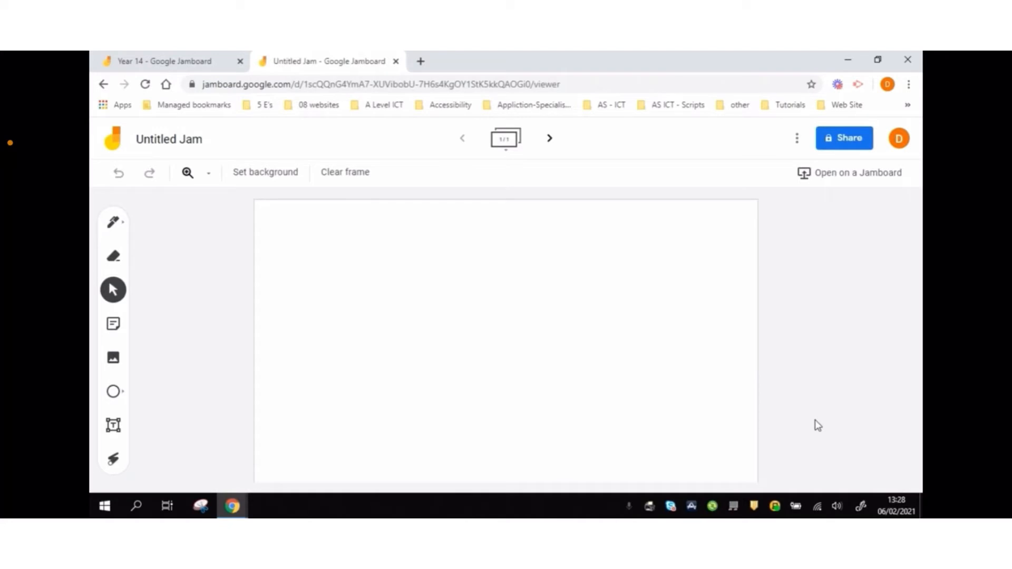
{"action": "left_click", "coordinate": [194, 142]}
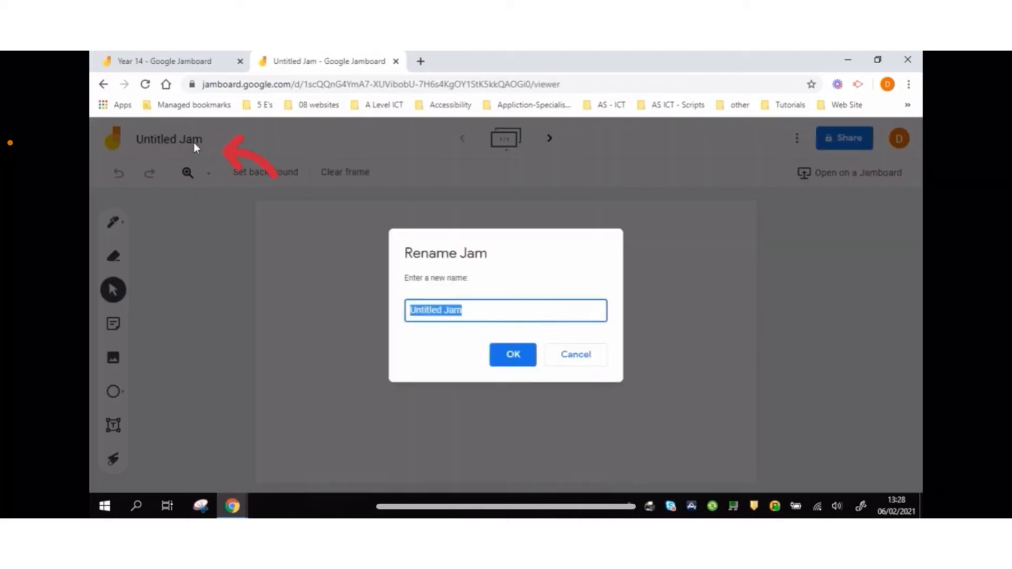
{"action": "type", "text": "Prac"}
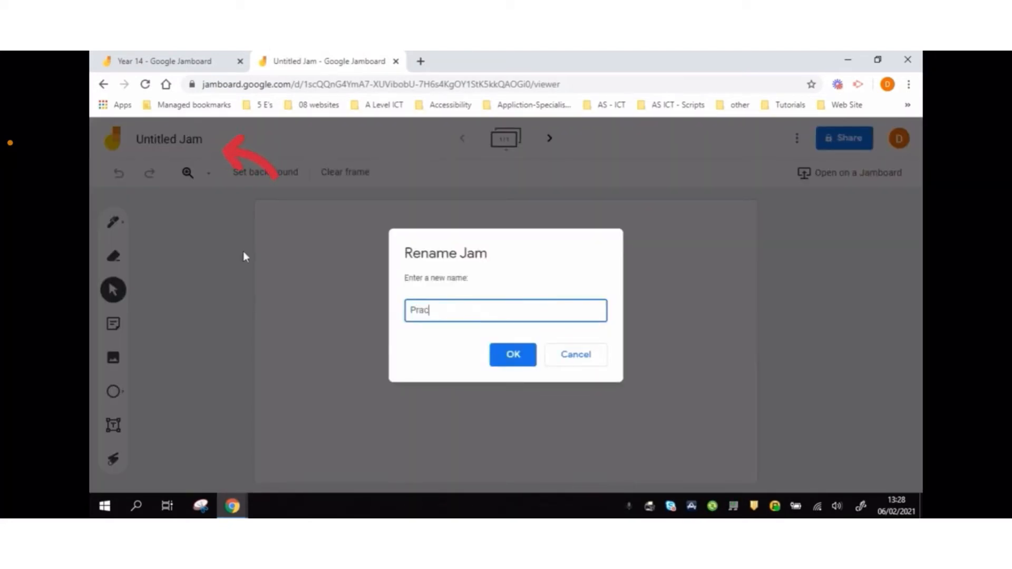
{"action": "type", "text": "tice"}
{"action": "left_click", "coordinate": [501, 357]}
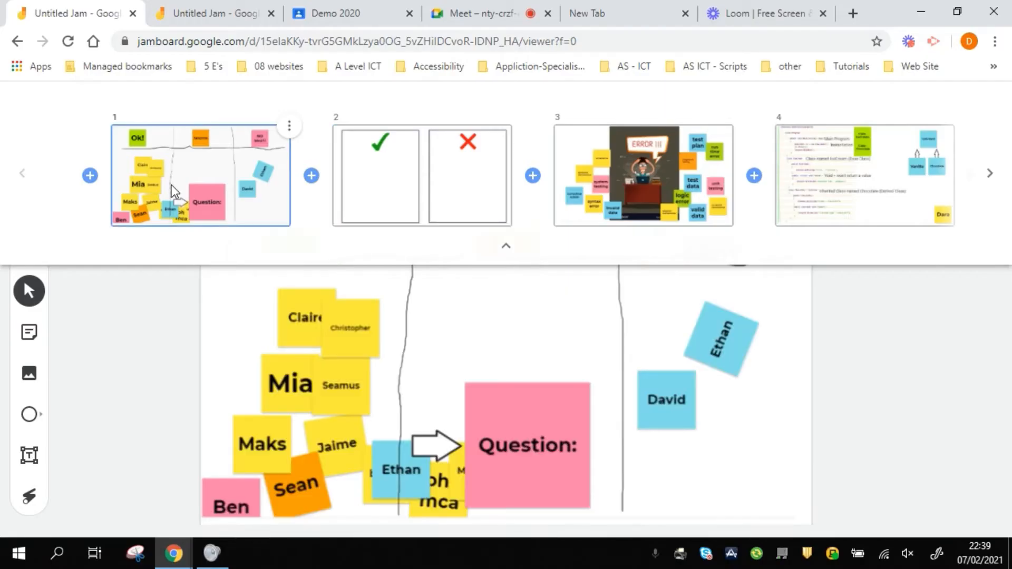
Collapse the frame overview and clear all notes and drawings from the first frame
{"action": "left_click", "coordinate": [155, 347]}
{"action": "left_click", "coordinate": [332, 161]}
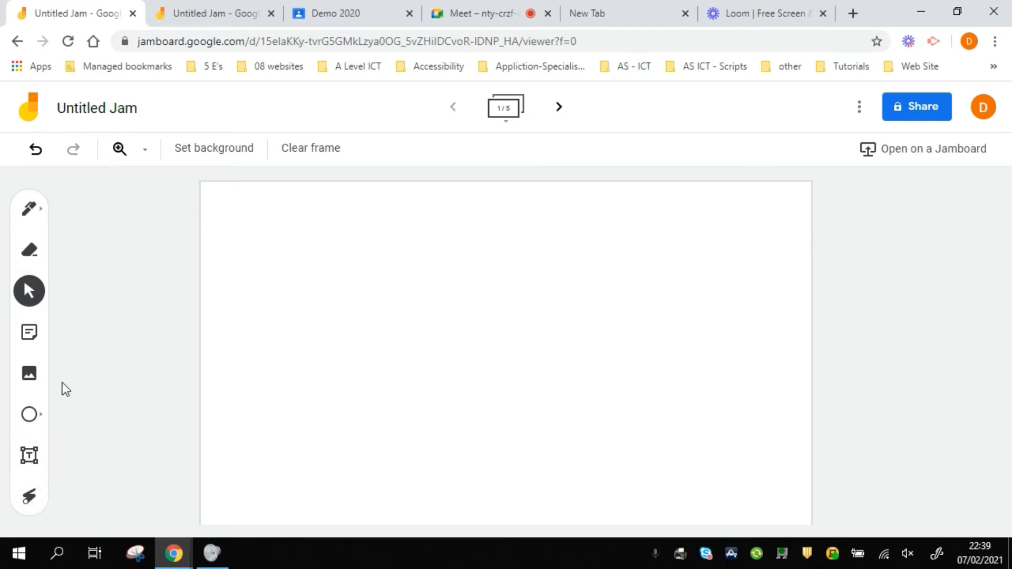
Add a green 'Ok' sticky note and an orange 'Hmmmm' sticky note to the frame
{"action": "left_click", "coordinate": [30, 333]}
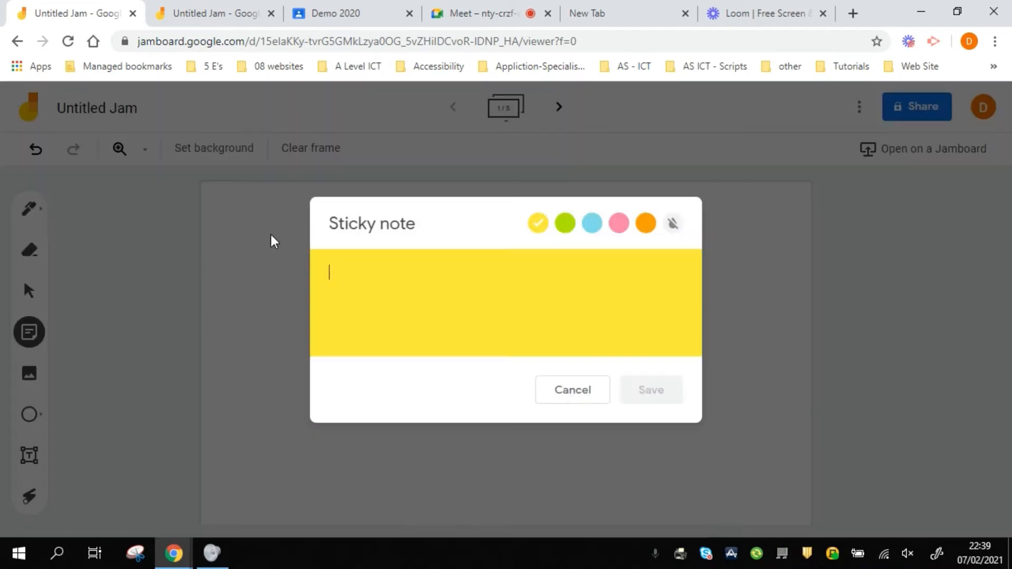
{"action": "left_click", "coordinate": [565, 223]}
{"action": "type", "text": "0"}
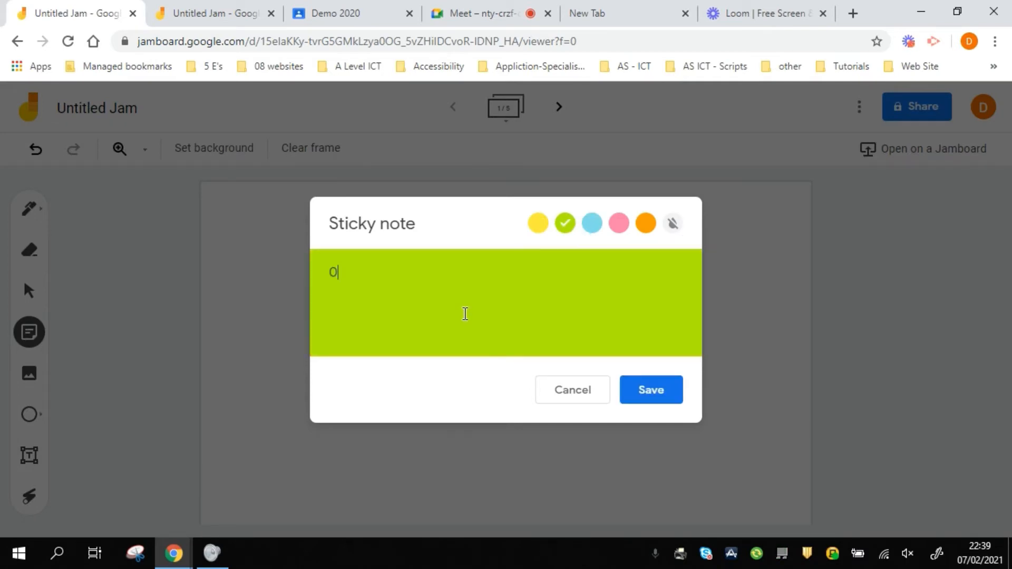
{"action": "left_click", "coordinate": [651, 389]}
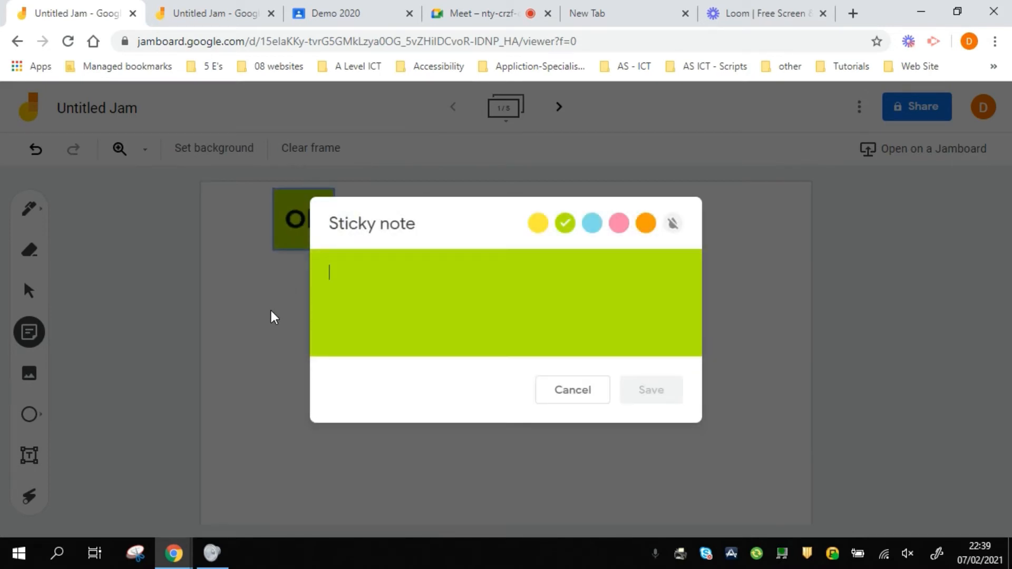
{"action": "left_click", "coordinate": [646, 228]}
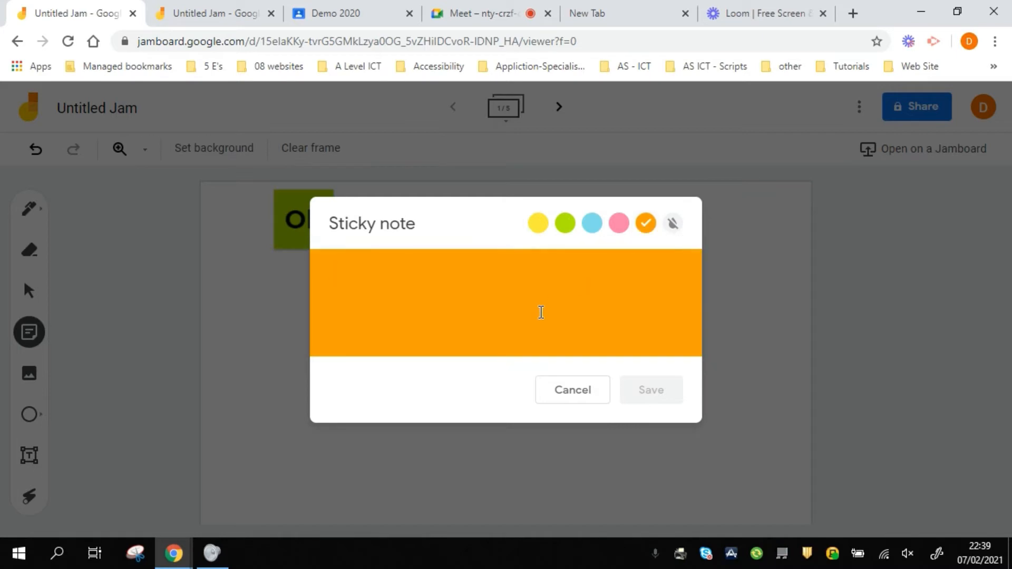
{"action": "type", "text": "N"}
{"action": "key", "text": "BackSpace"}
{"action": "key", "text": "BackSpace"}
{"action": "key", "text": "BackSpace"}
{"action": "key", "text": "BackSpace"}
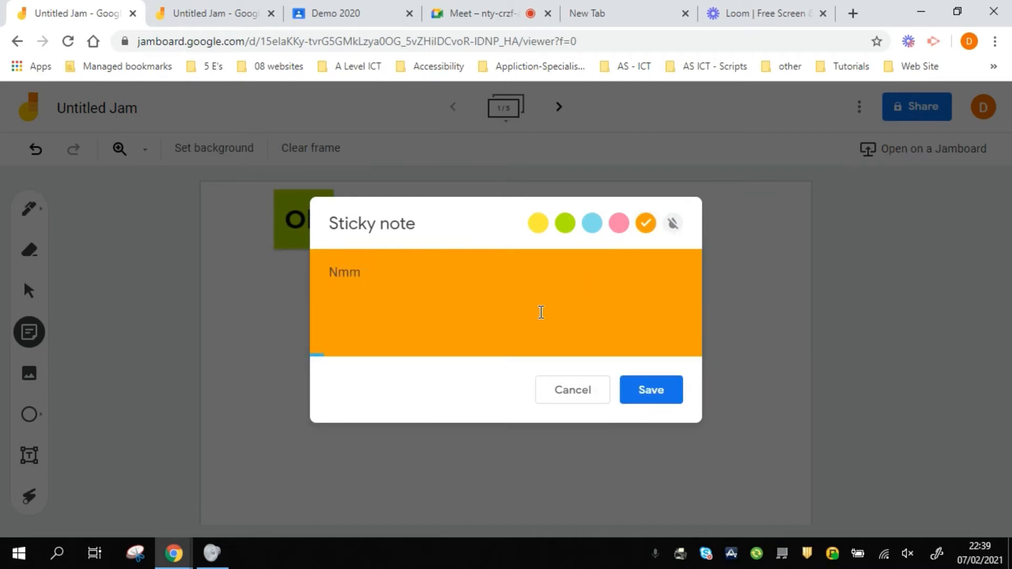
{"action": "type", "text": "Hmmmm"}
{"action": "left_click", "coordinate": [637, 388]}
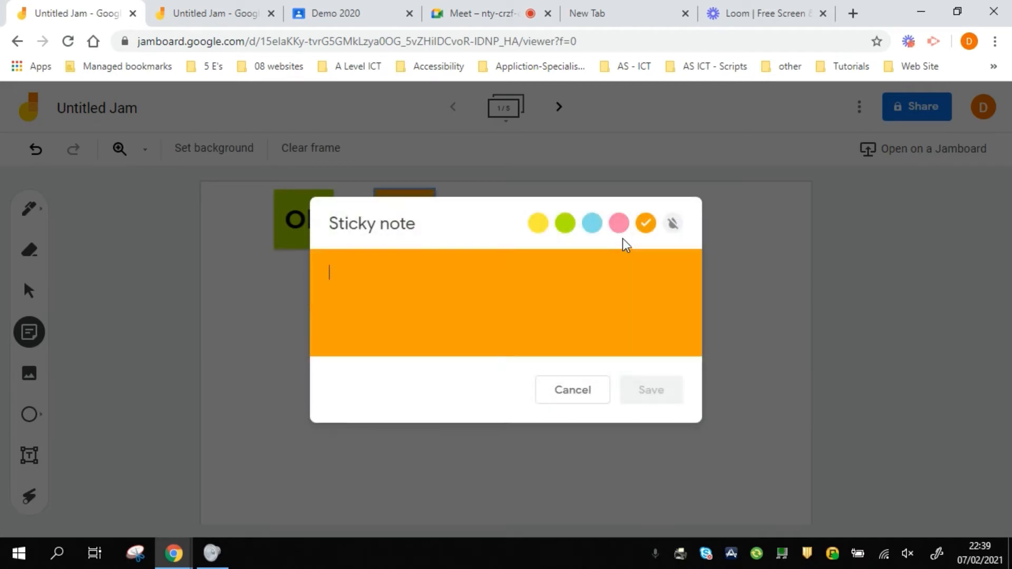
Add a pink 'Not ok' sticky note and dismiss the extra empty note
{"action": "left_click", "coordinate": [618, 223]}
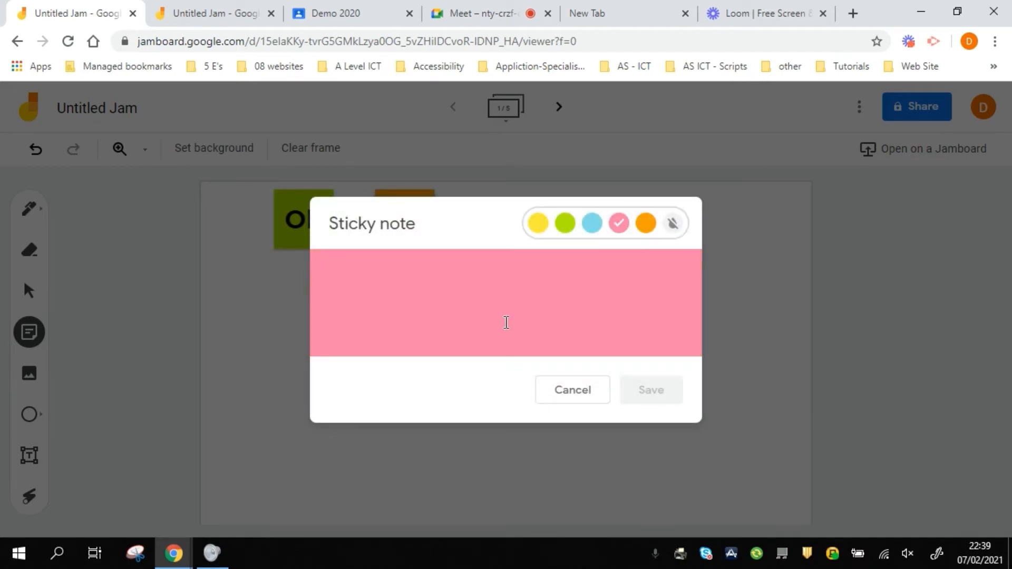
{"action": "left_click", "coordinate": [506, 322]}
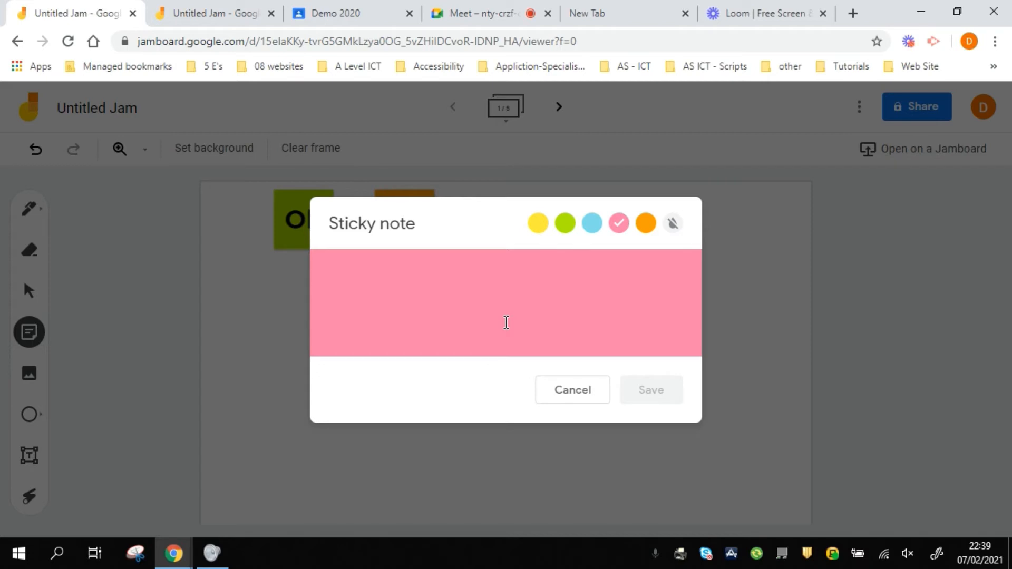
{"action": "type", "text": "Not ok!"}
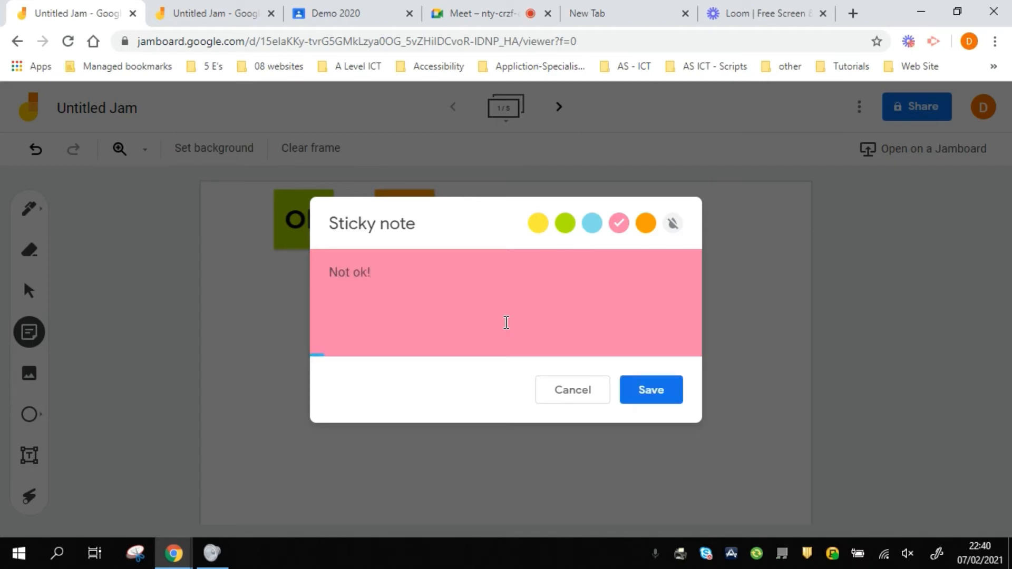
{"action": "left_click", "coordinate": [651, 390]}
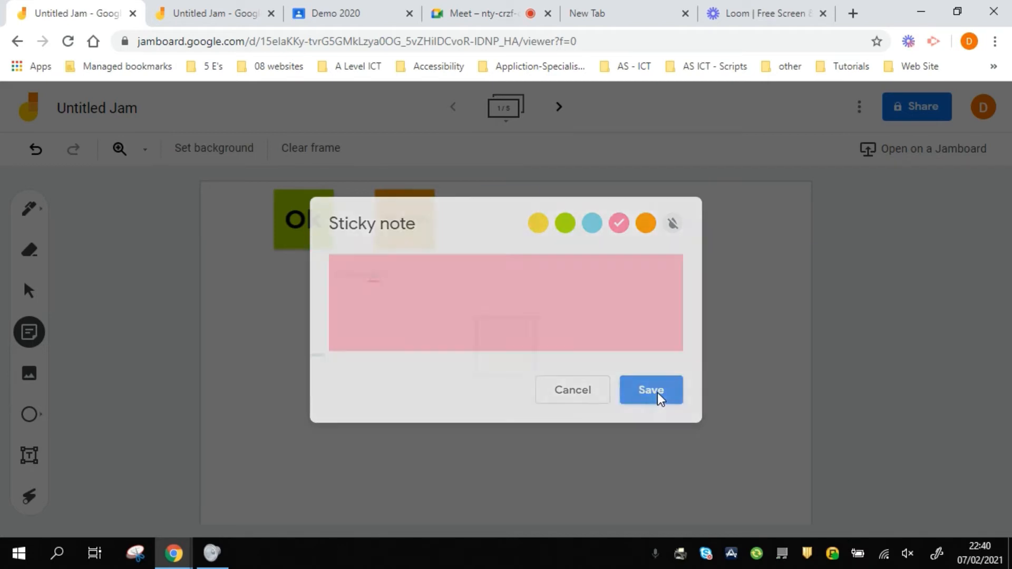
{"action": "left_click", "coordinate": [594, 391]}
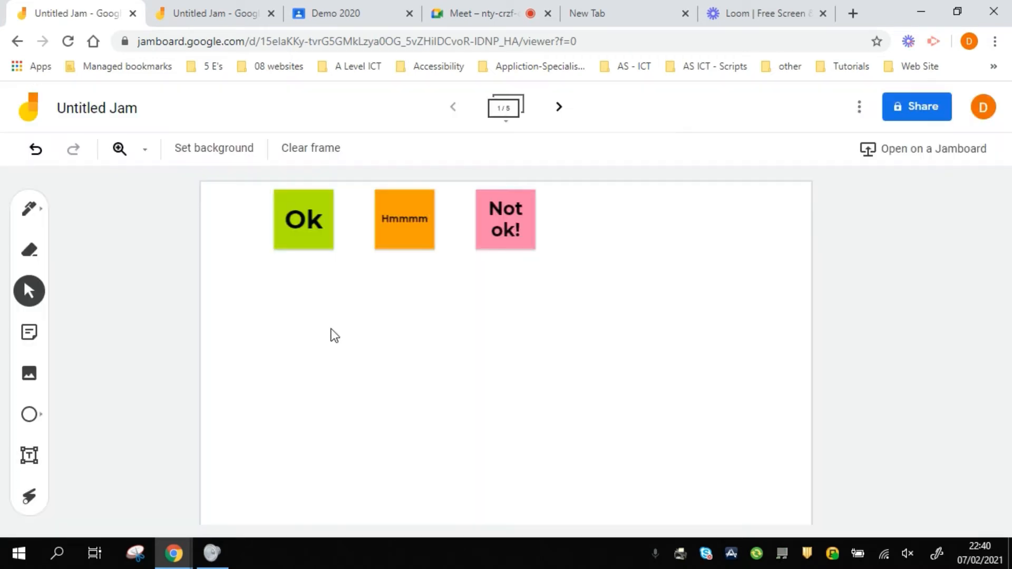
{"action": "left_click_drag", "start_coordinate": [505, 230], "coordinate": [718, 229]}
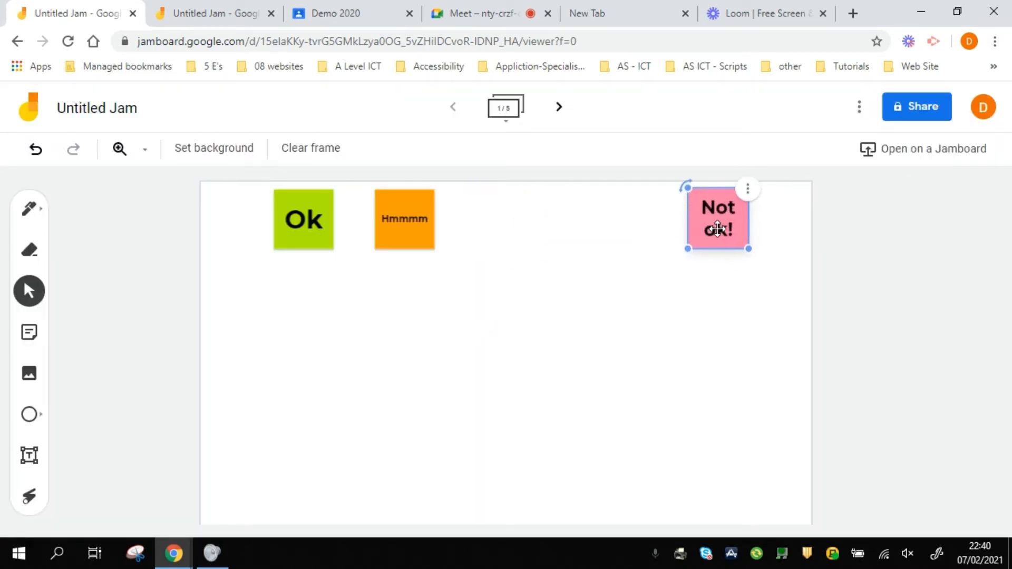
{"action": "left_click_drag", "start_coordinate": [397, 229], "coordinate": [521, 229]}
{"action": "left_click", "coordinate": [361, 303]}
{"action": "left_click", "coordinate": [32, 211]}
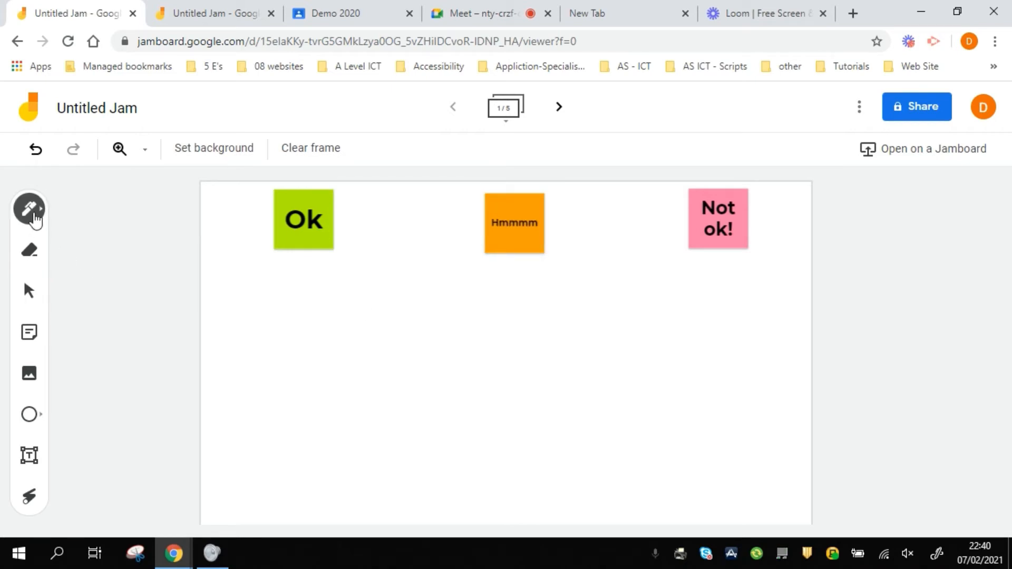
{"action": "left_click", "coordinate": [37, 213]}
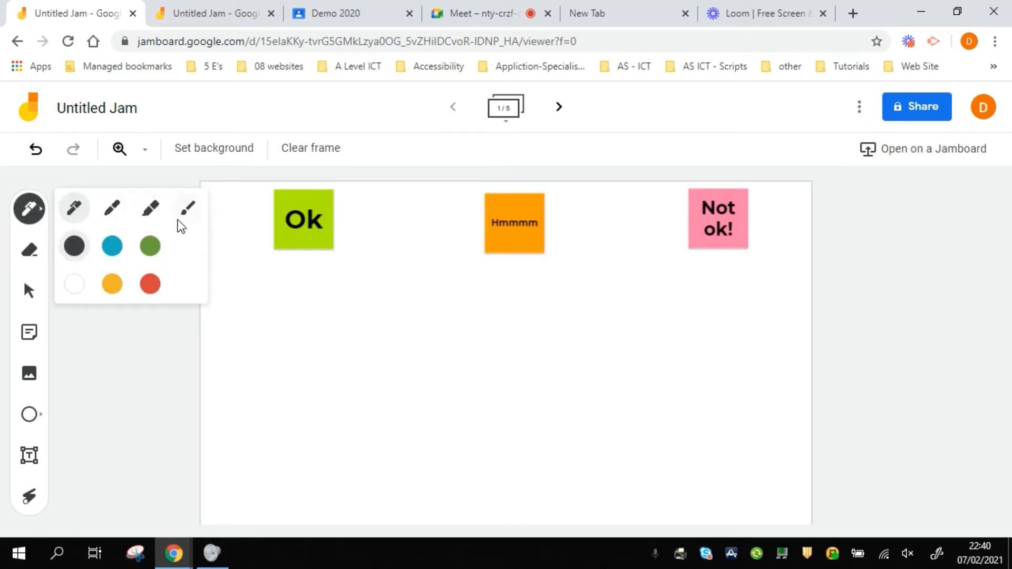
{"action": "left_click", "coordinate": [78, 247]}
{"action": "mouse_move", "coordinate": [215, 283]}
{"action": "left_mouse_down"}
{"action": "mouse_move", "coordinate": [440, 280]}
{"action": "mouse_move", "coordinate": [718, 294]}
{"action": "mouse_move", "coordinate": [808, 277]}
{"action": "left_mouse_up"}
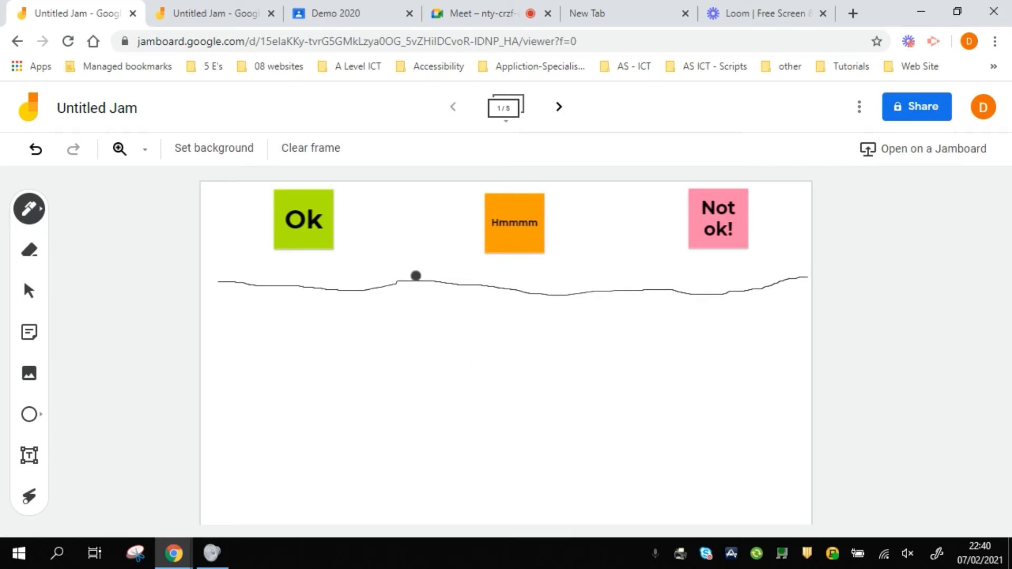
{"action": "left_click_drag", "start_coordinate": [407, 192], "coordinate": [420, 523]}
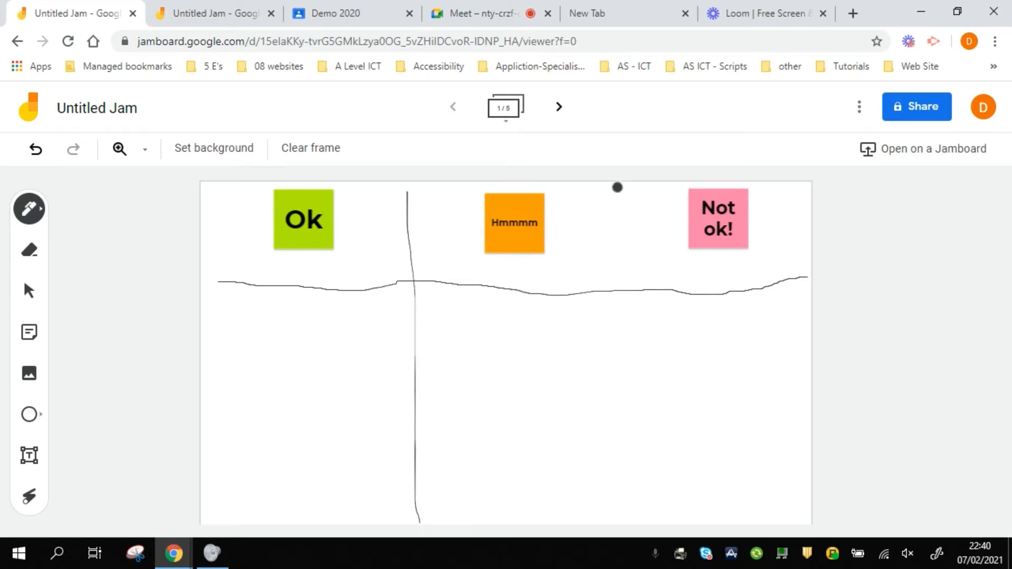
{"action": "left_click_drag", "start_coordinate": [615, 192], "coordinate": [614, 526]}
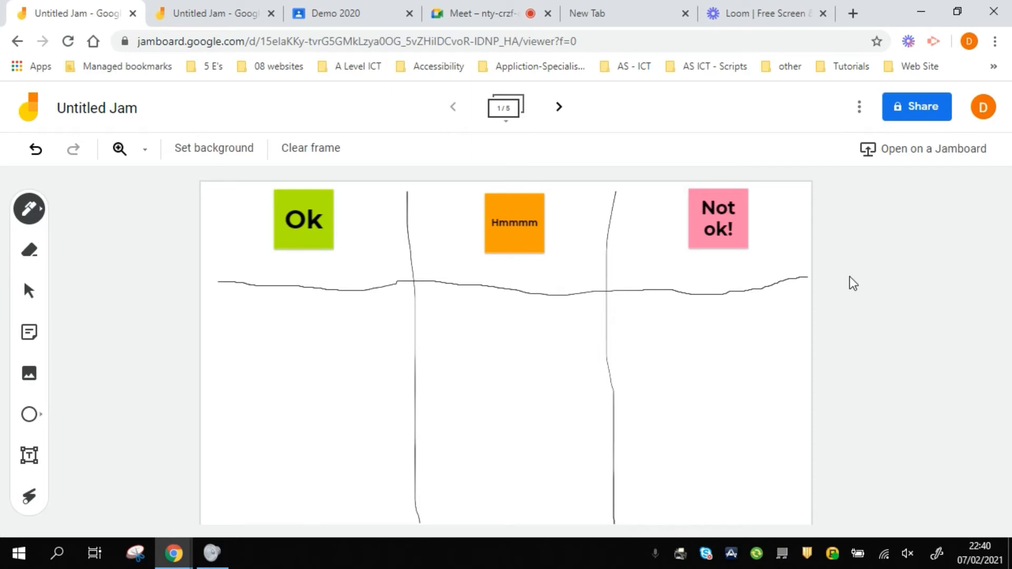
Set link access to Anyone with the link as Editor, and copy the share link
{"action": "left_click", "coordinate": [919, 113]}
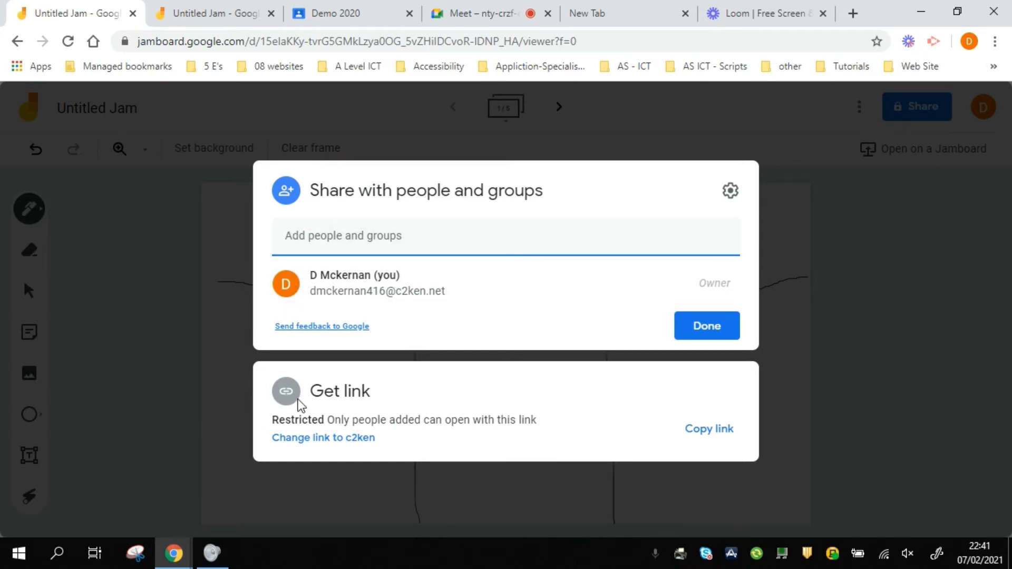
{"action": "left_click", "coordinate": [296, 439]}
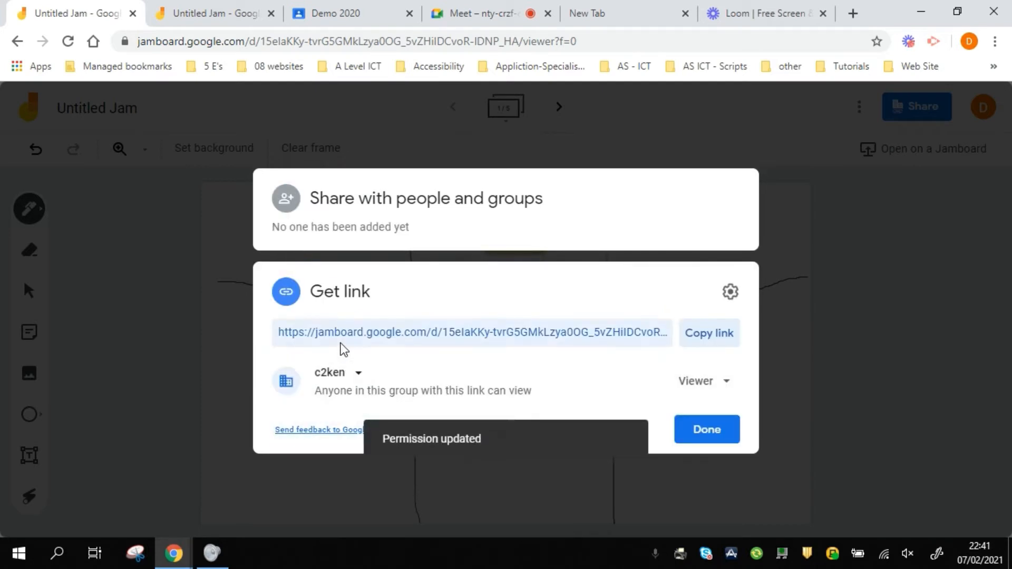
{"action": "left_click", "coordinate": [360, 375]}
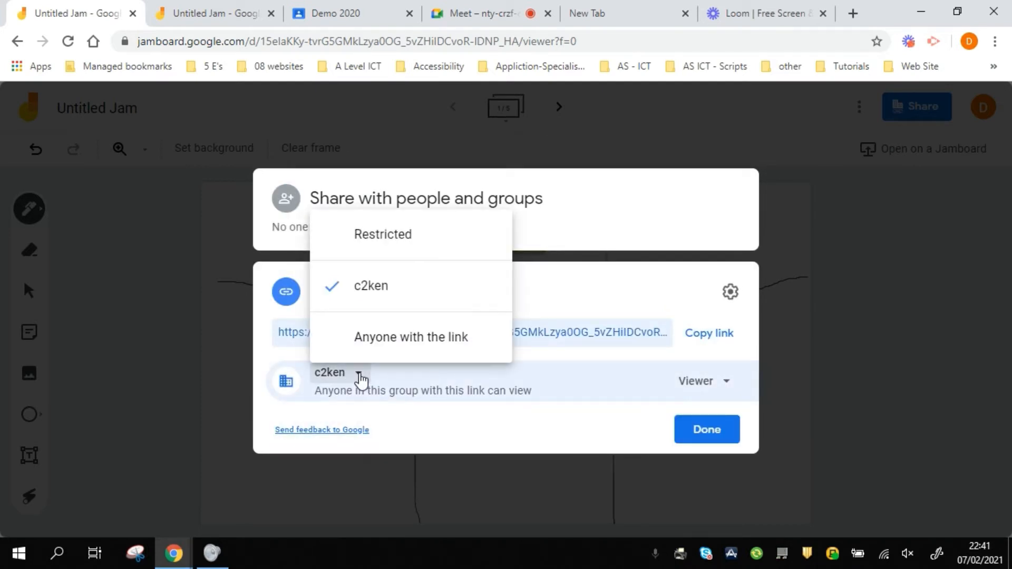
{"action": "left_click", "coordinate": [387, 342]}
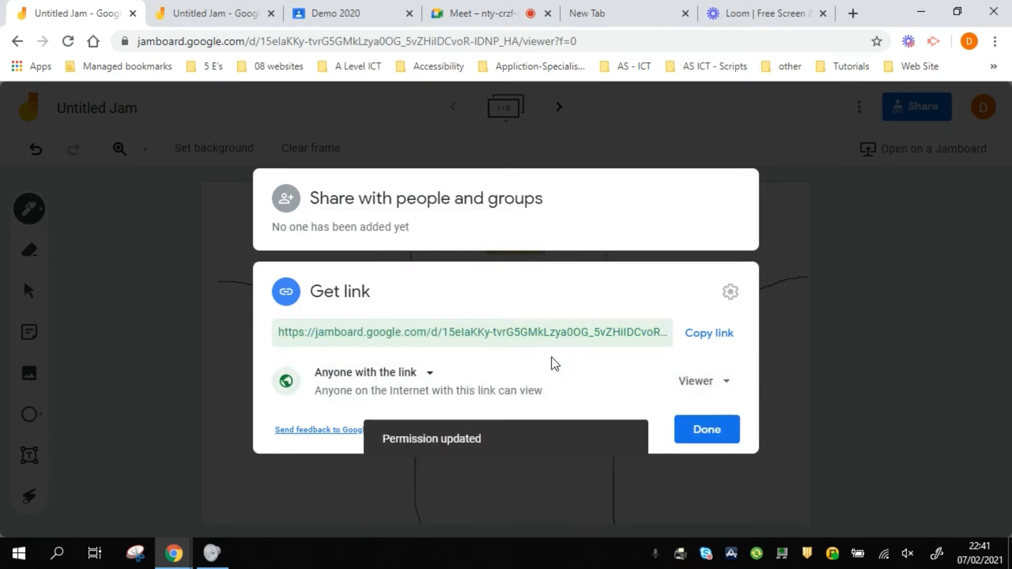
{"action": "left_click", "coordinate": [691, 384]}
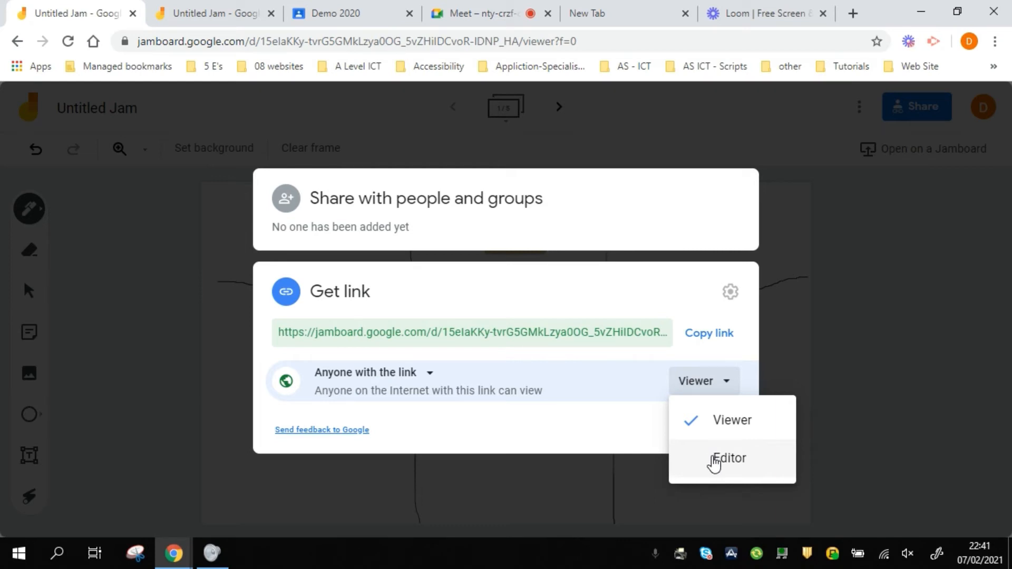
{"action": "left_click", "coordinate": [729, 458]}
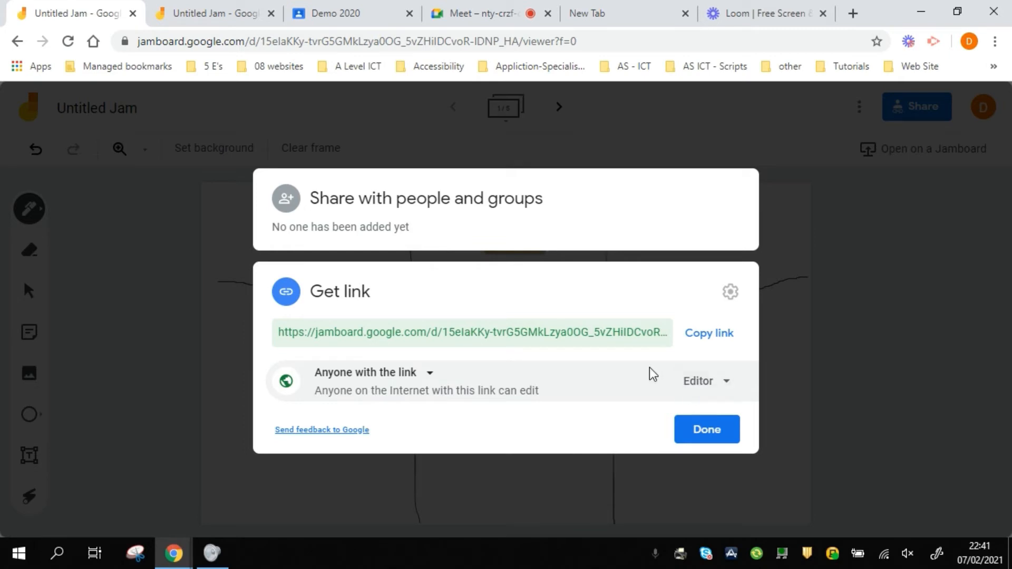
{"action": "left_click", "coordinate": [703, 333]}
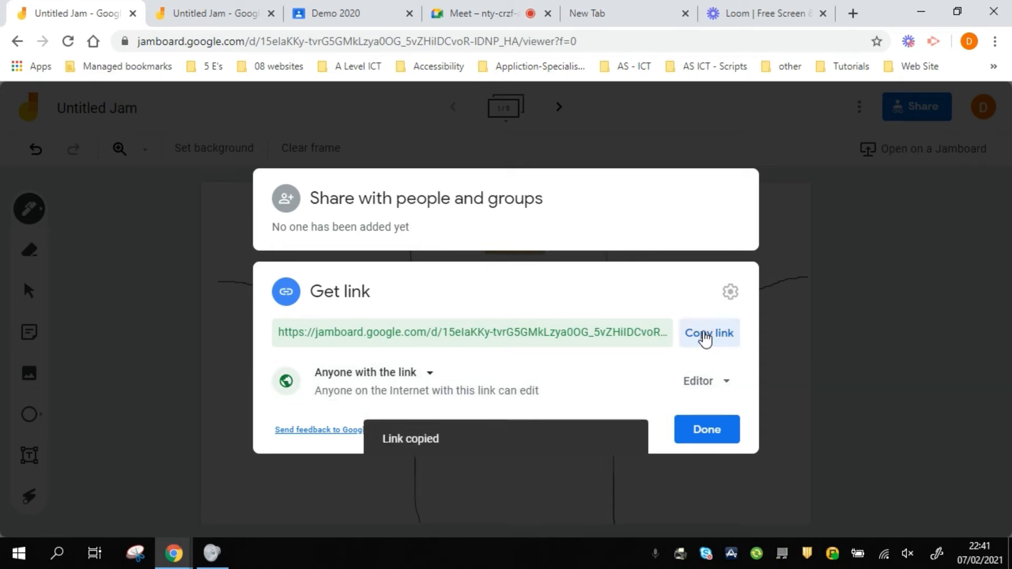
{"action": "left_click", "coordinate": [706, 430]}
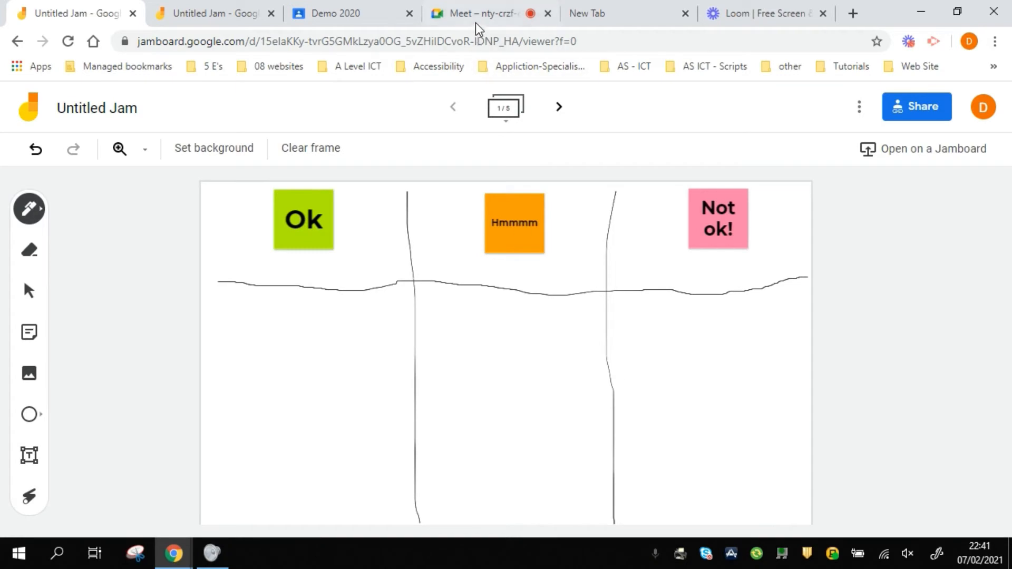
Paste the jam's share link into the Google Meet chat and send it twice
{"action": "left_click", "coordinate": [475, 18]}
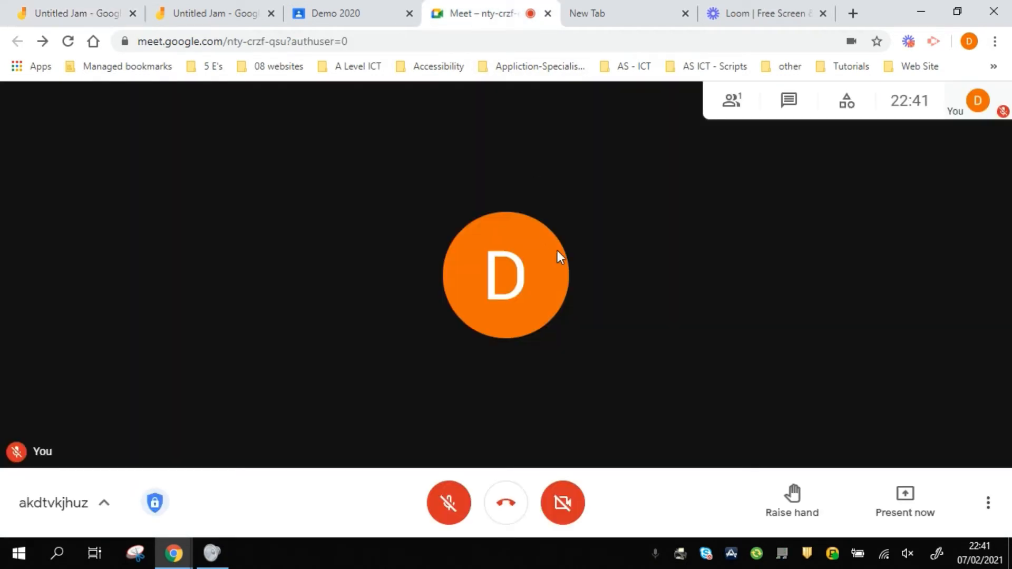
{"action": "left_click", "coordinate": [789, 103]}
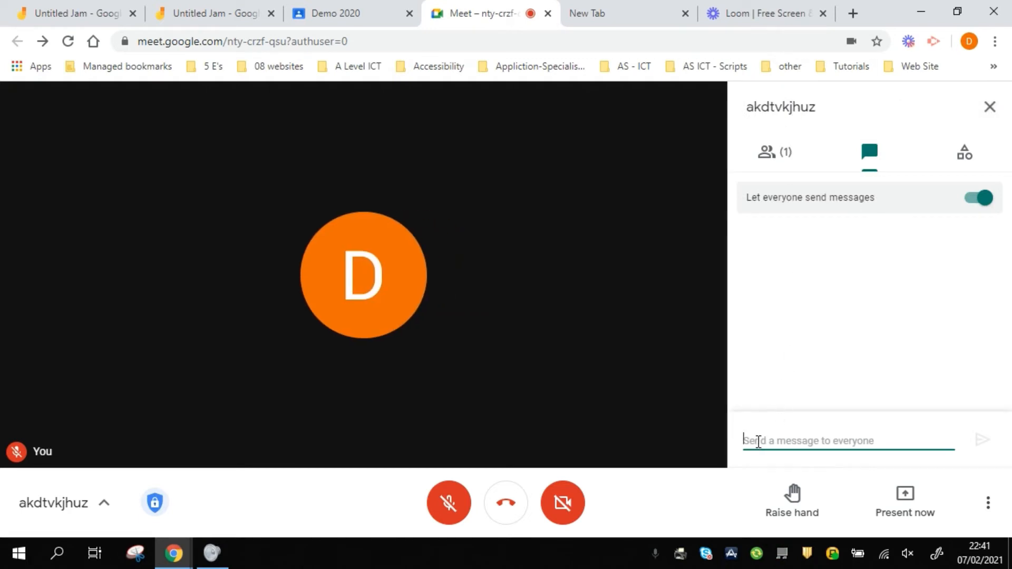
{"action": "key", "text": "ctrl+v"}
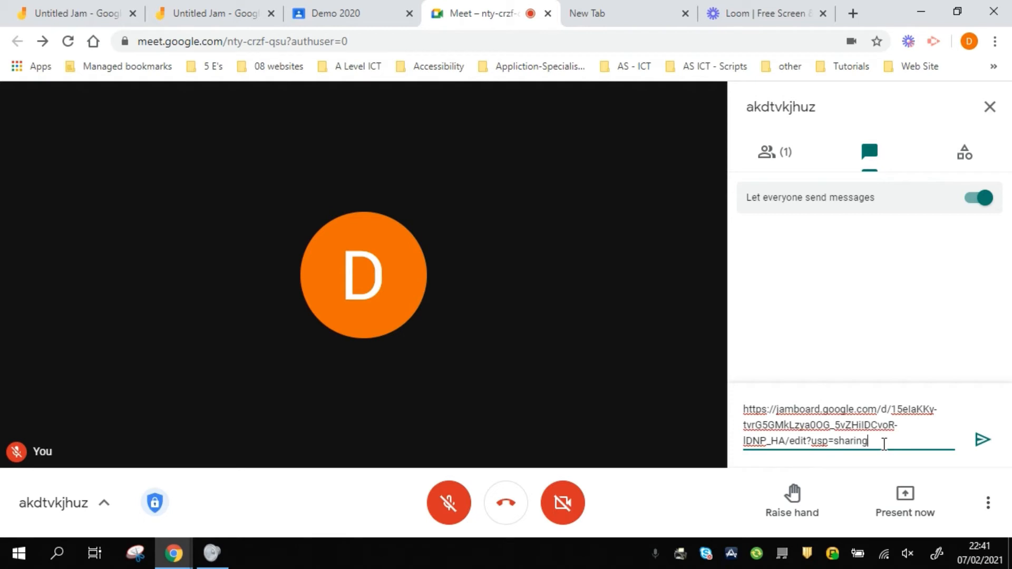
{"action": "left_click", "coordinate": [981, 439]}
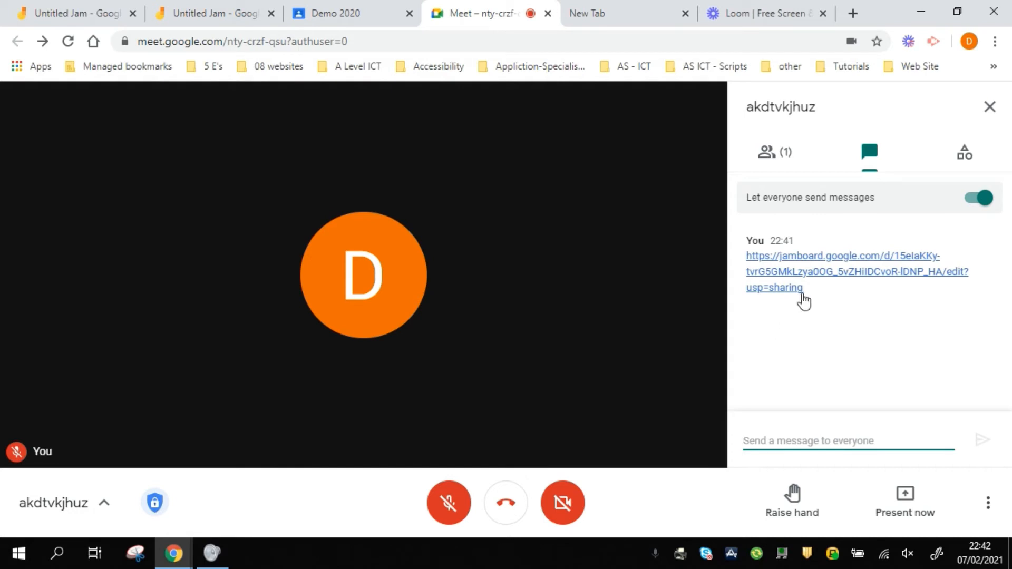
{"action": "left_click_drag", "start_coordinate": [801, 292], "coordinate": [749, 268]}
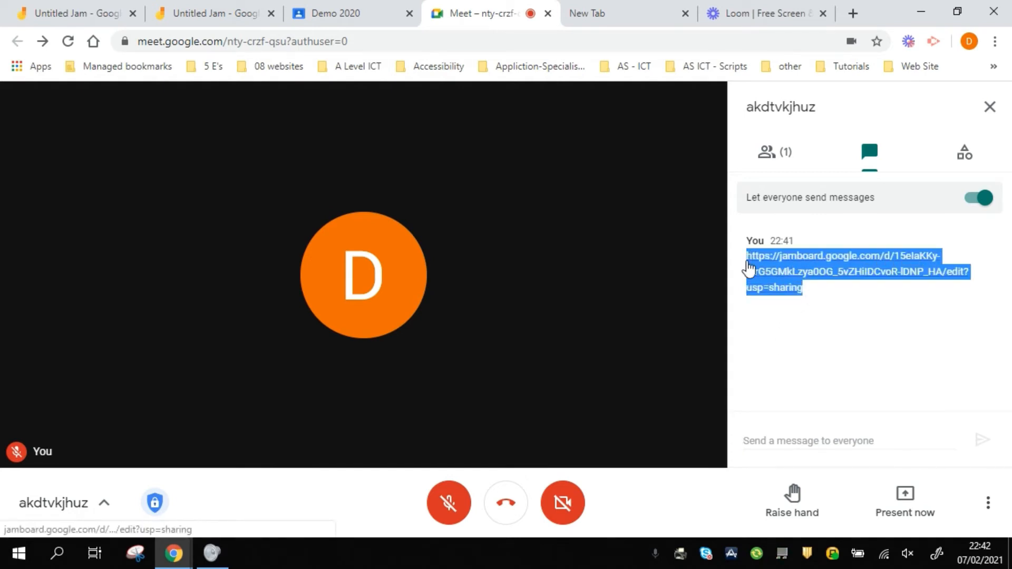
{"action": "left_click", "coordinate": [779, 440]}
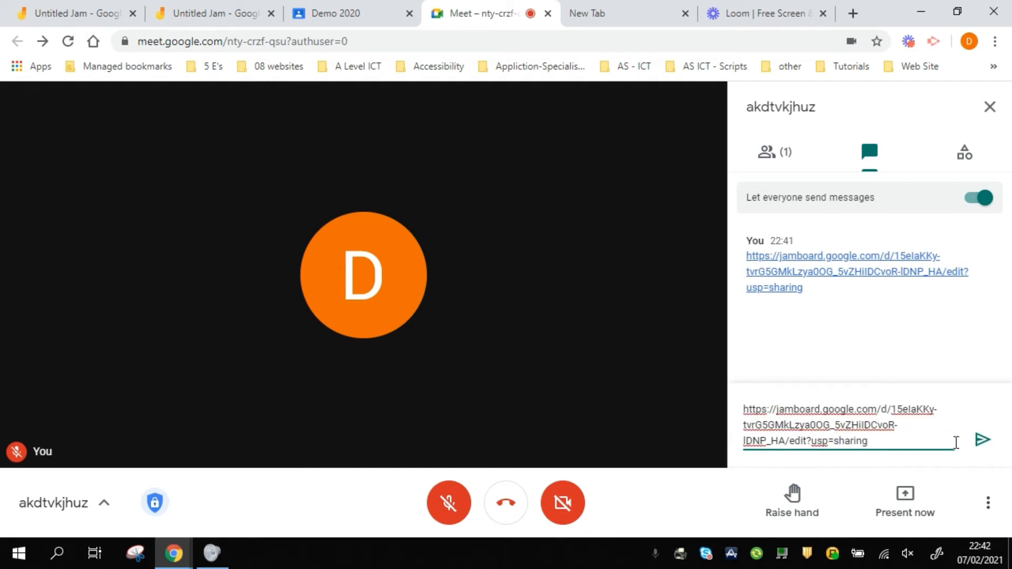
{"action": "left_click", "coordinate": [982, 439]}
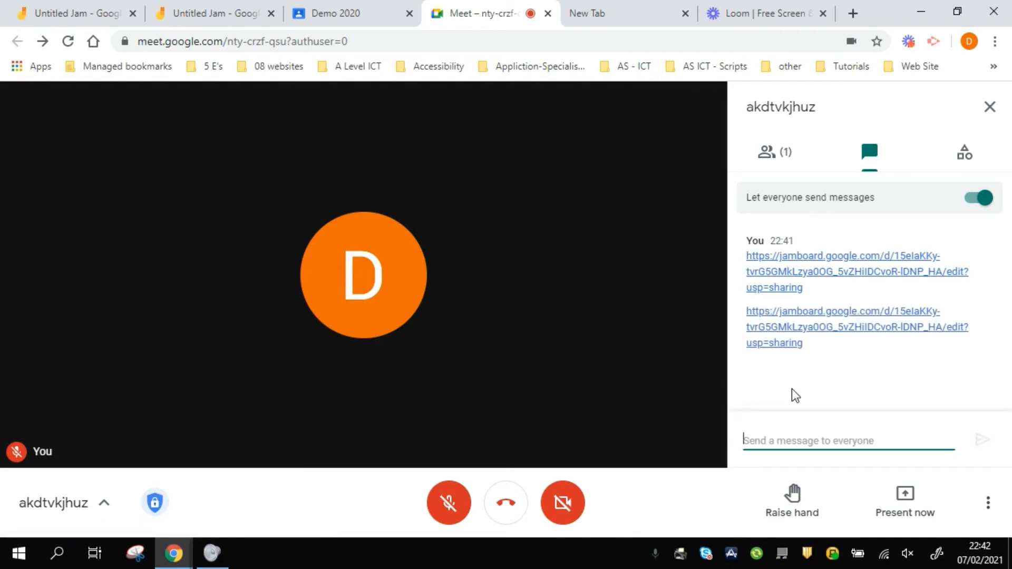
Close the Meet tab, go to the jam's second frame and remove its tick and cross boxes
{"action": "middle_click", "coordinate": [476, 13]}
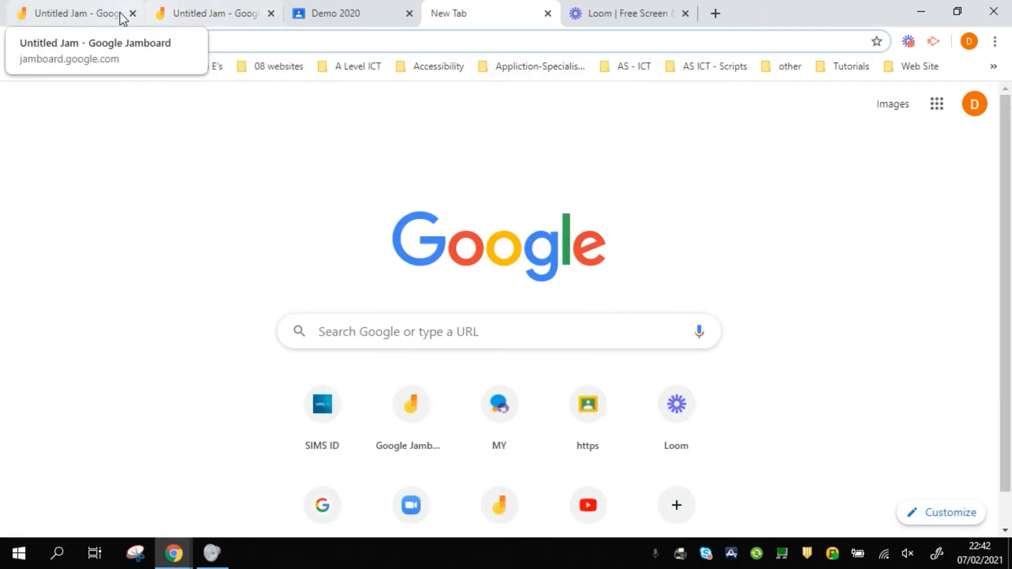
{"action": "left_click", "coordinate": [113, 12]}
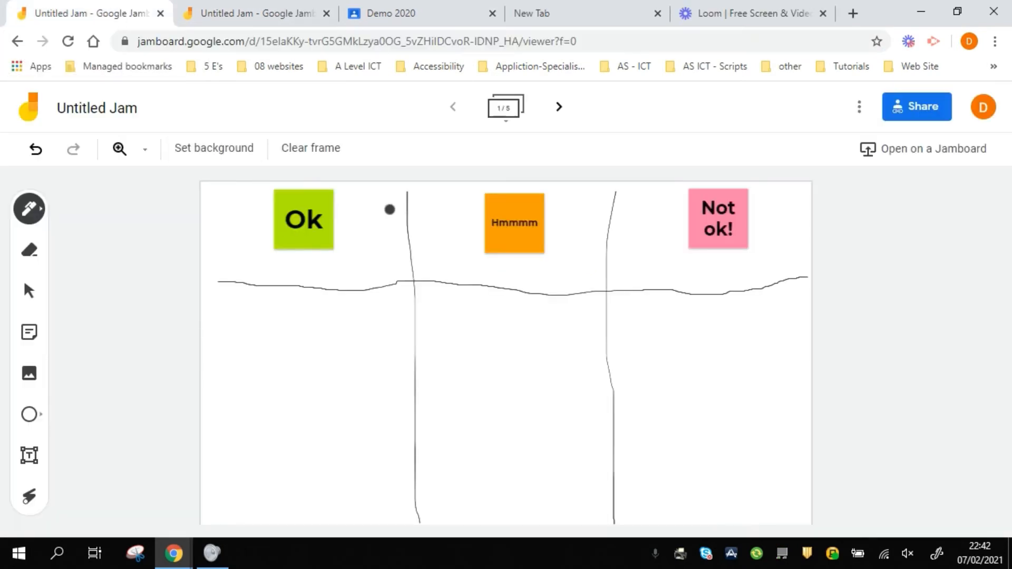
{"action": "left_click", "coordinate": [558, 108]}
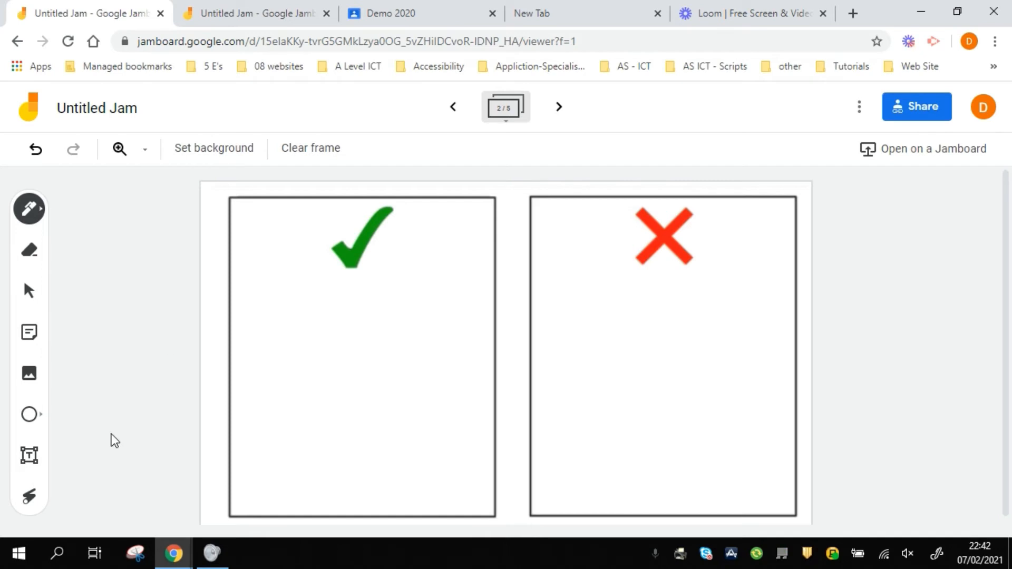
{"action": "left_click", "coordinate": [287, 155]}
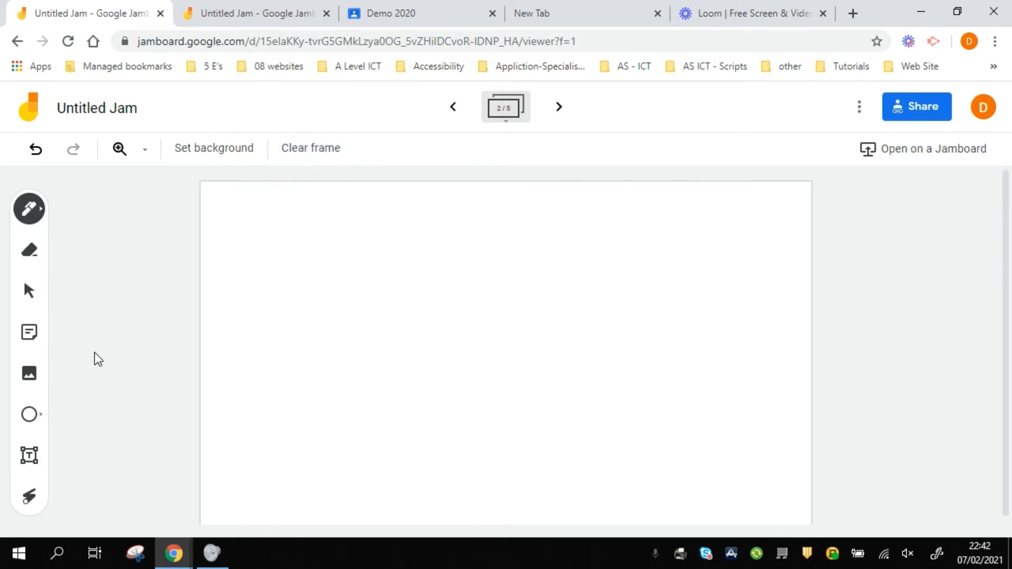
Insert the first Google Images result for 'green tick' and shrink it near the top-left
{"action": "left_click", "coordinate": [30, 375]}
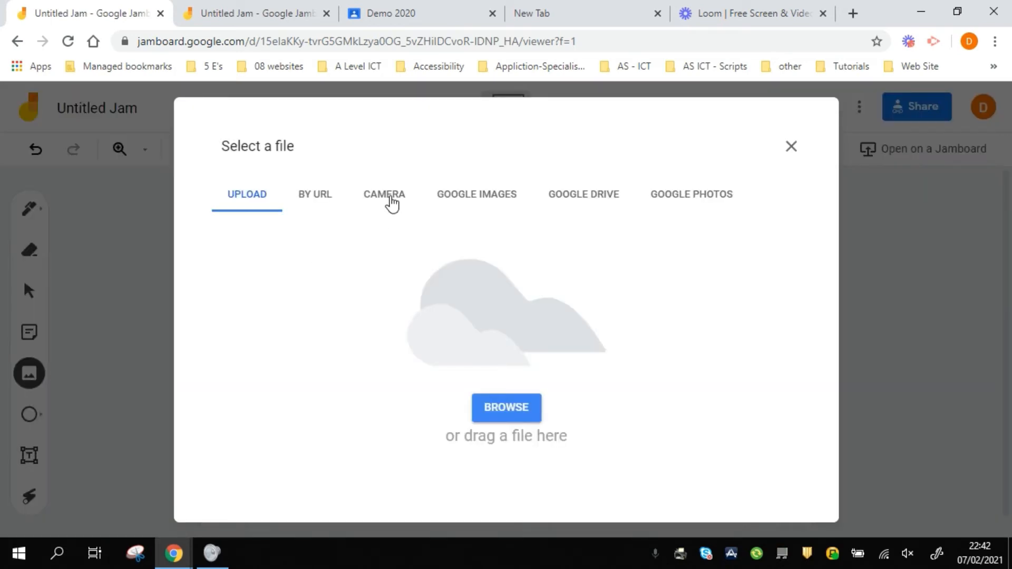
{"action": "left_click", "coordinate": [464, 196]}
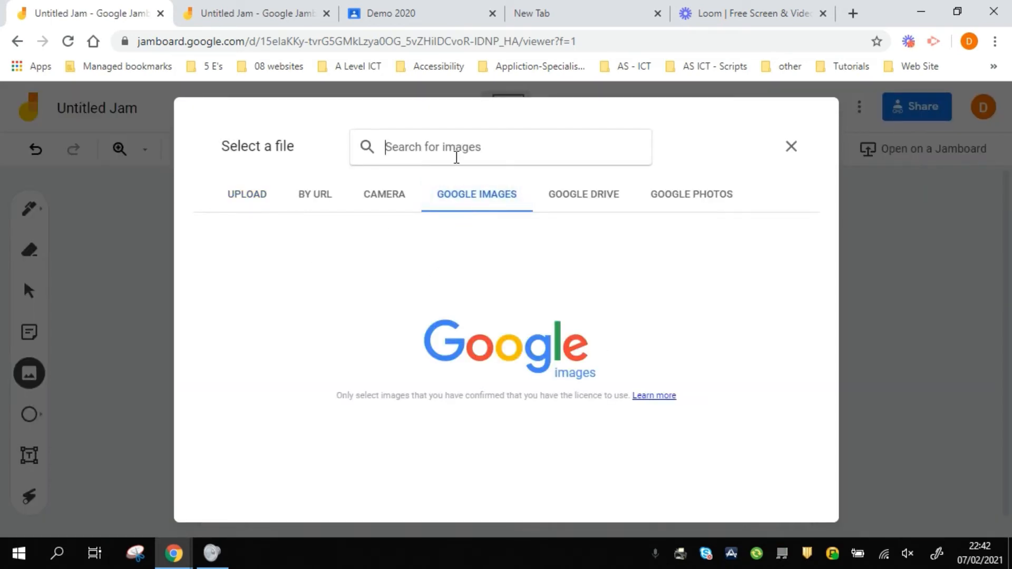
{"action": "left_click", "coordinate": [456, 158]}
{"action": "type", "text": "green "}
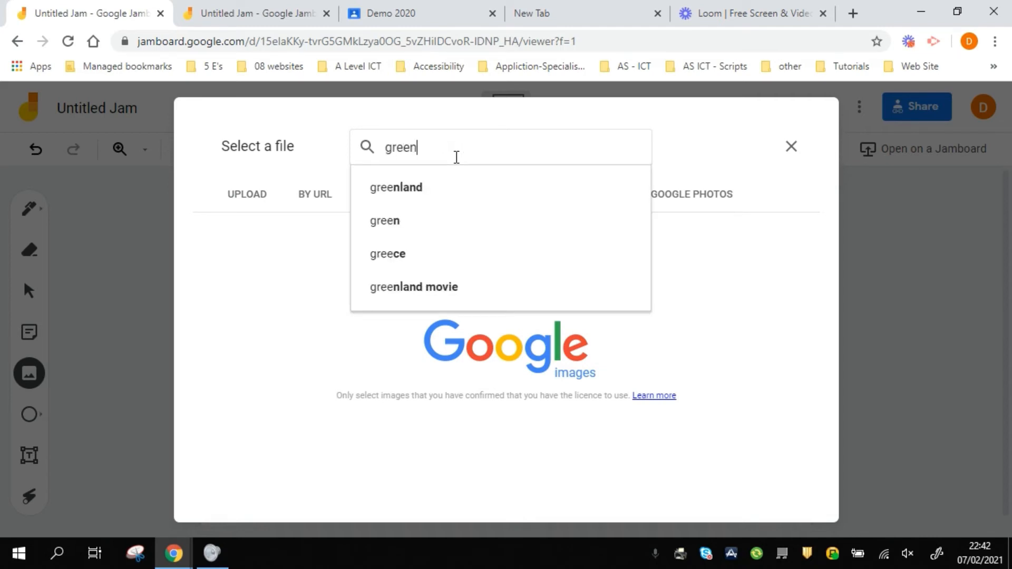
{"action": "type", "text": "tik"}
{"action": "key", "text": "BackSpace"}
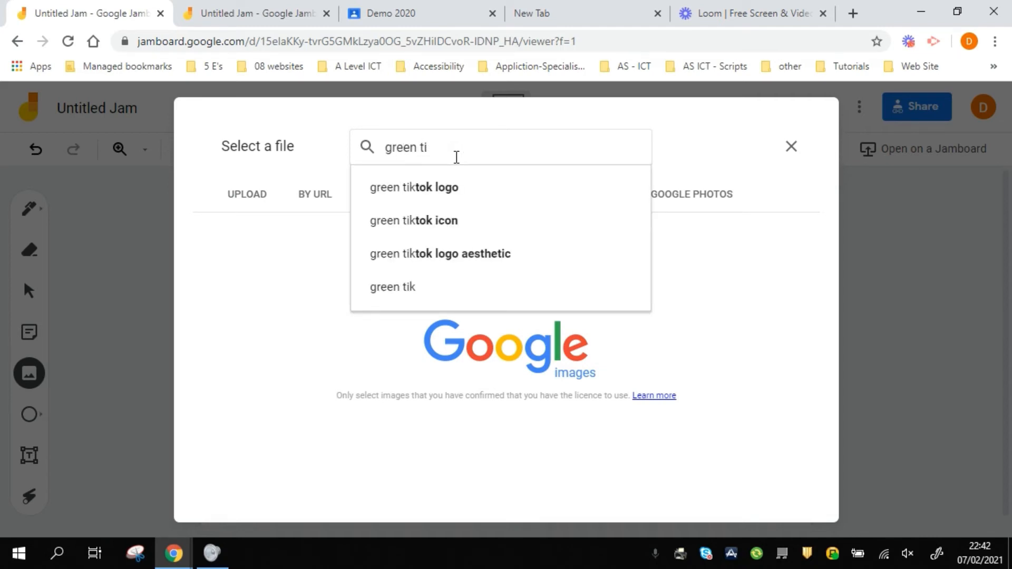
{"action": "type", "text": "ck"}
{"action": "left_click", "coordinate": [454, 191]}
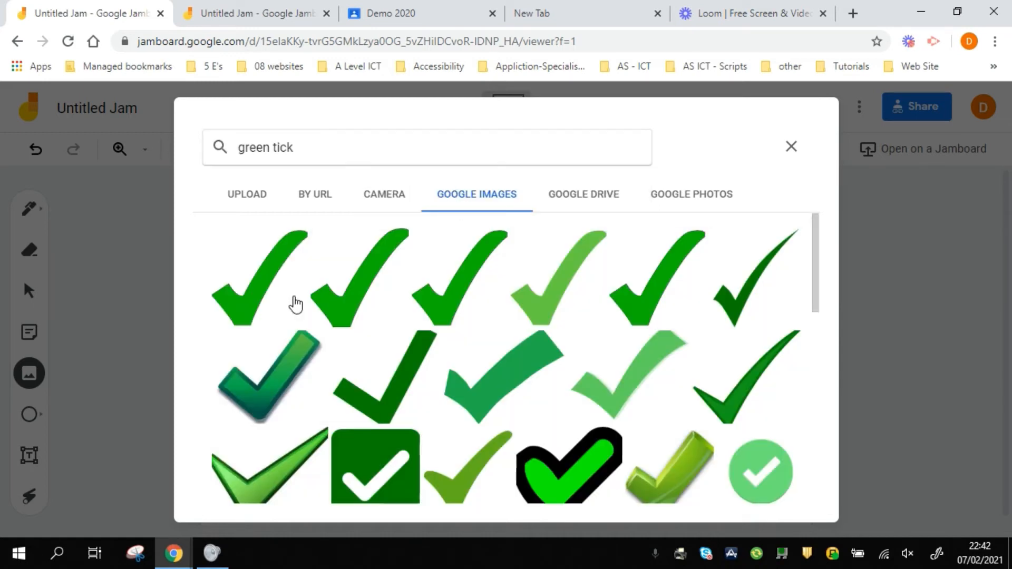
{"action": "left_click", "coordinate": [266, 293]}
{"action": "left_click", "coordinate": [764, 490]}
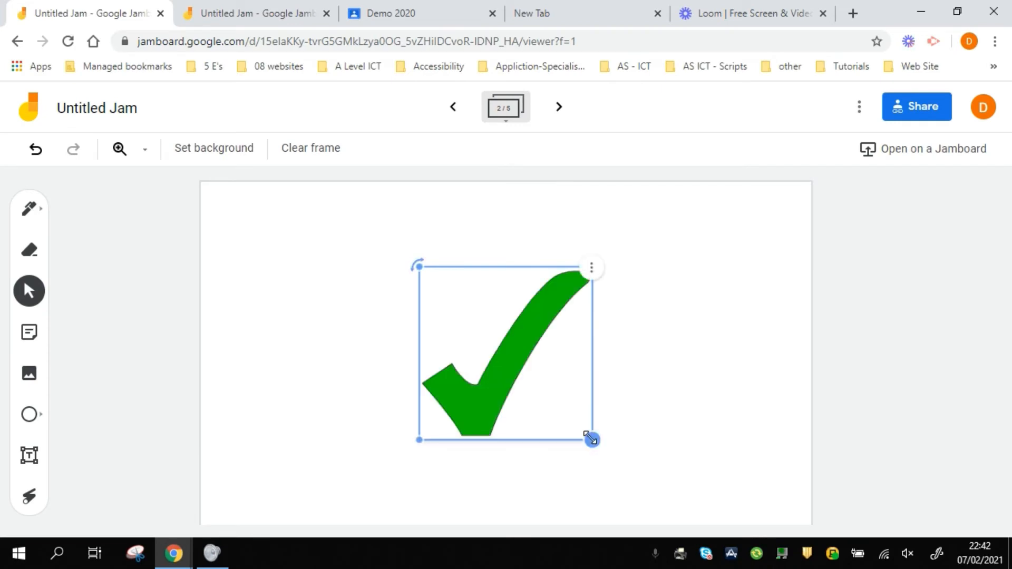
{"action": "left_click_drag", "start_coordinate": [591, 438], "coordinate": [301, 227]}
{"action": "left_click", "coordinate": [421, 274]}
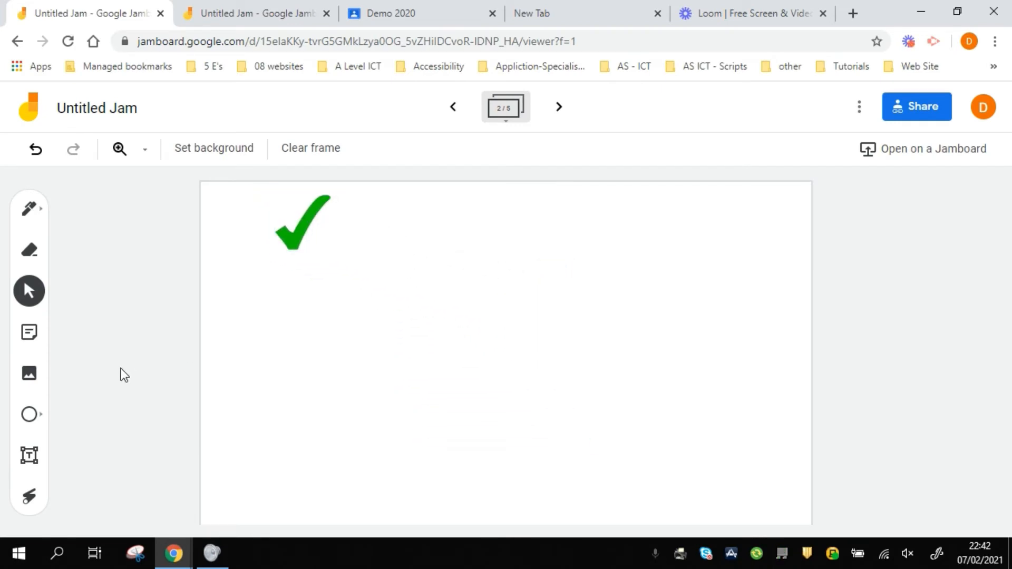
Insert the first 'red x' Google Images result, shrink it and place it top-right
{"action": "left_click", "coordinate": [36, 383]}
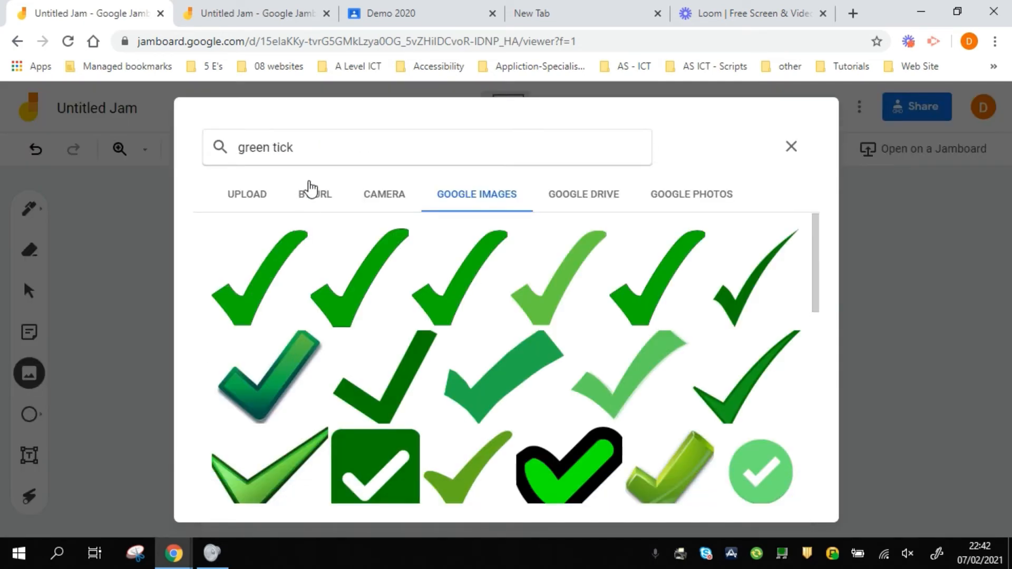
{"action": "left_click", "coordinate": [236, 162]}
{"action": "type", "text": "red "}
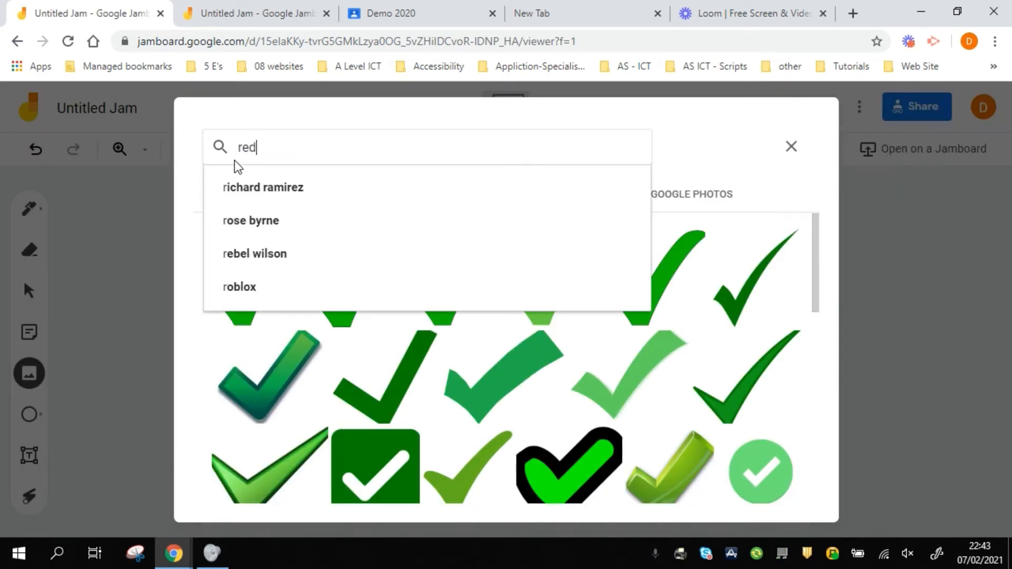
{"action": "type", "text": "x"}
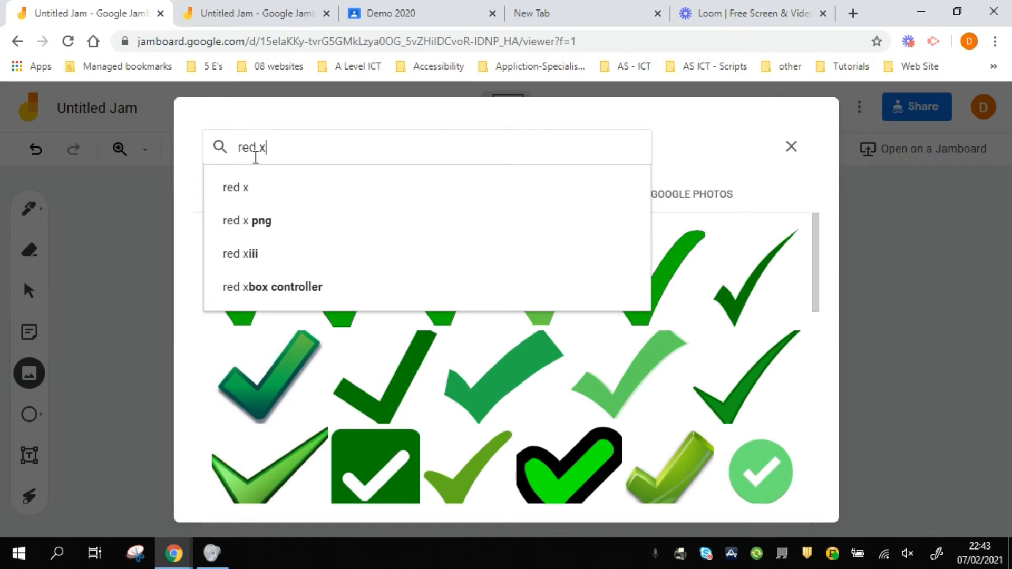
{"action": "key", "text": "Return"}
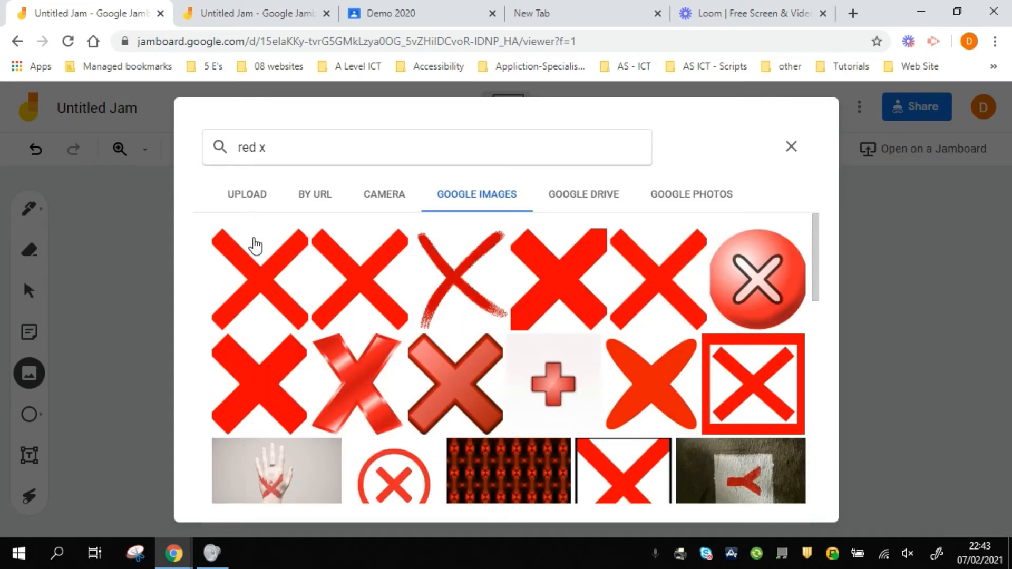
{"action": "left_click", "coordinate": [258, 284]}
{"action": "left_click", "coordinate": [258, 284]}
{"action": "left_click", "coordinate": [266, 296]}
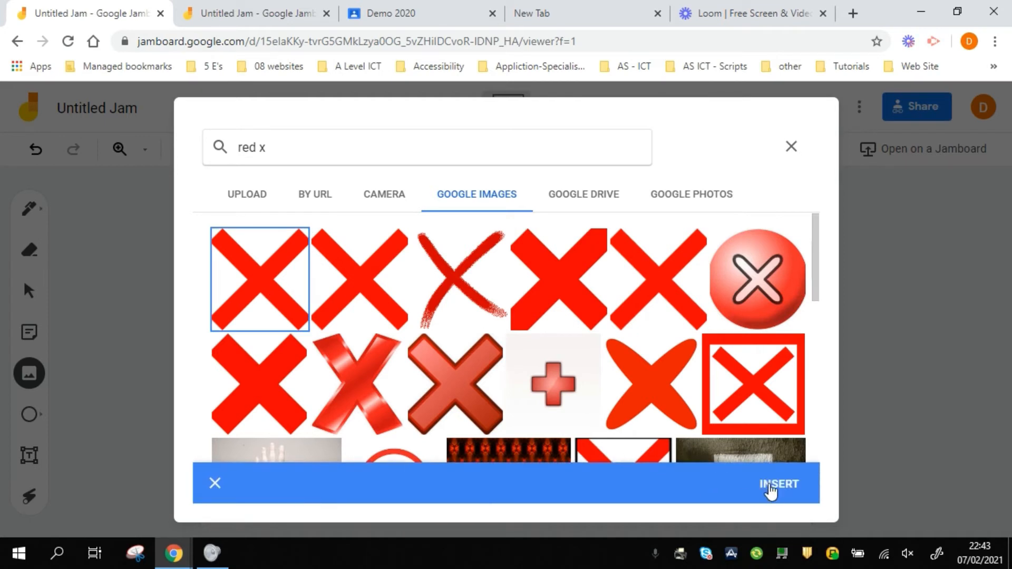
{"action": "left_click", "coordinate": [776, 484]}
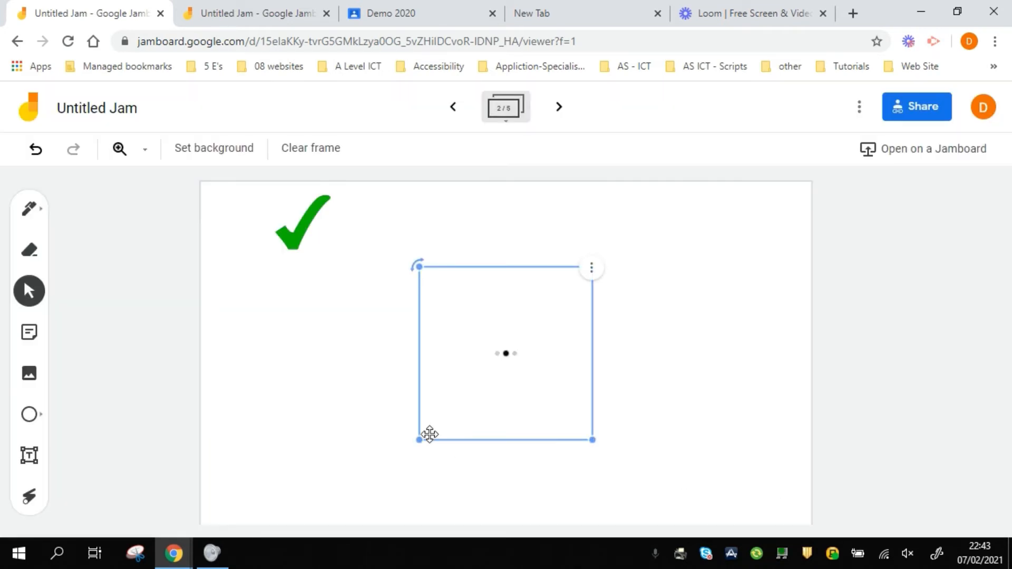
{"action": "left_click_drag", "start_coordinate": [430, 434], "coordinate": [535, 323]}
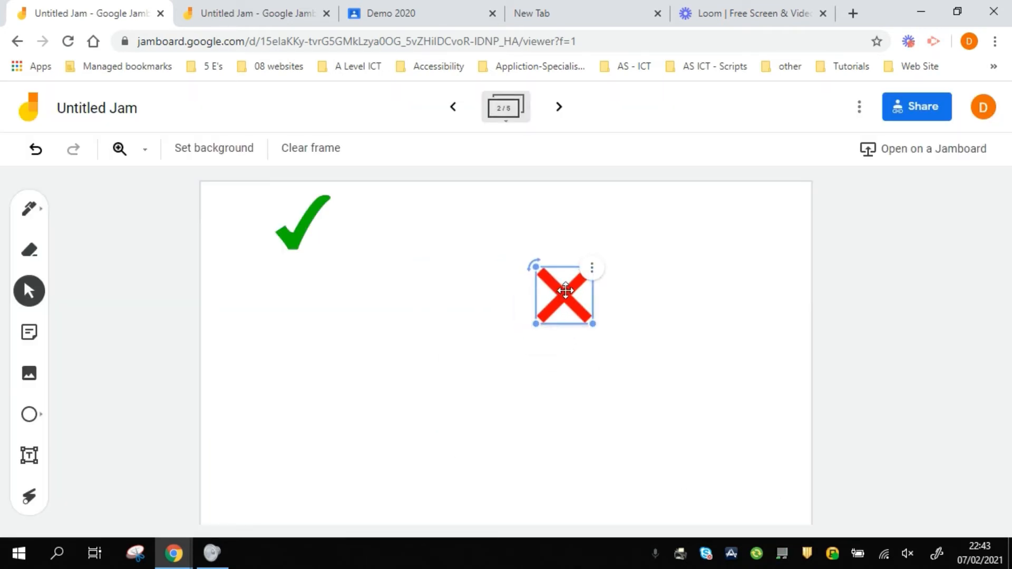
{"action": "left_click_drag", "start_coordinate": [565, 290], "coordinate": [699, 224]}
{"action": "left_click", "coordinate": [578, 305]}
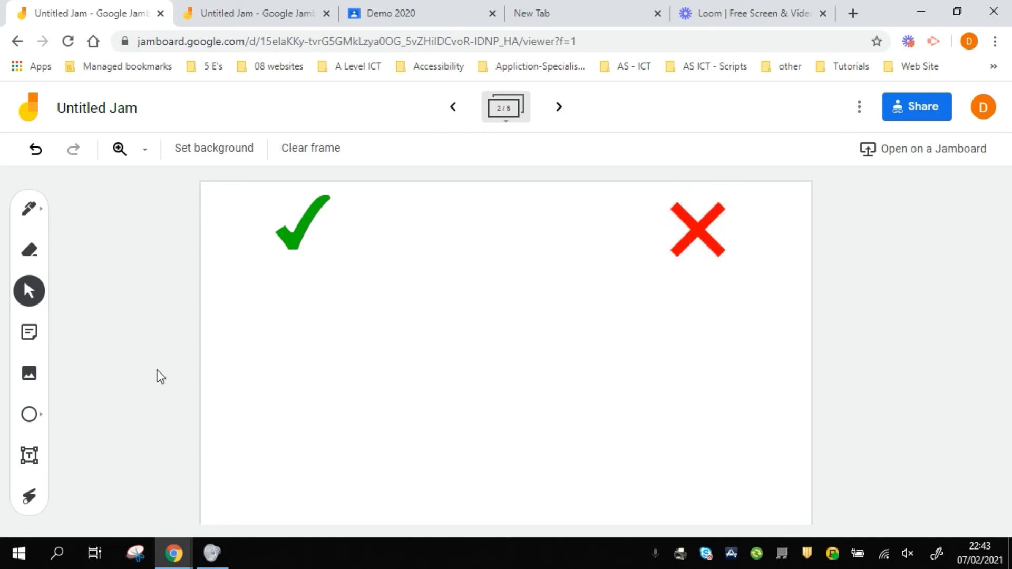
{"action": "left_click", "coordinate": [34, 417]}
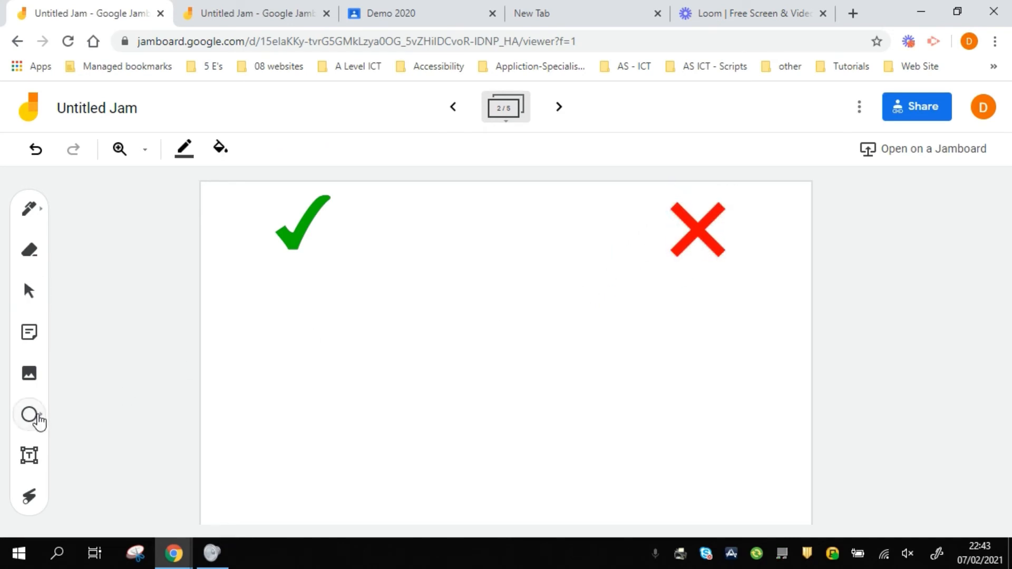
Draw a tall rectangle around the green tick and send it to the back
{"action": "left_click", "coordinate": [40, 422]}
{"action": "left_click", "coordinate": [112, 414]}
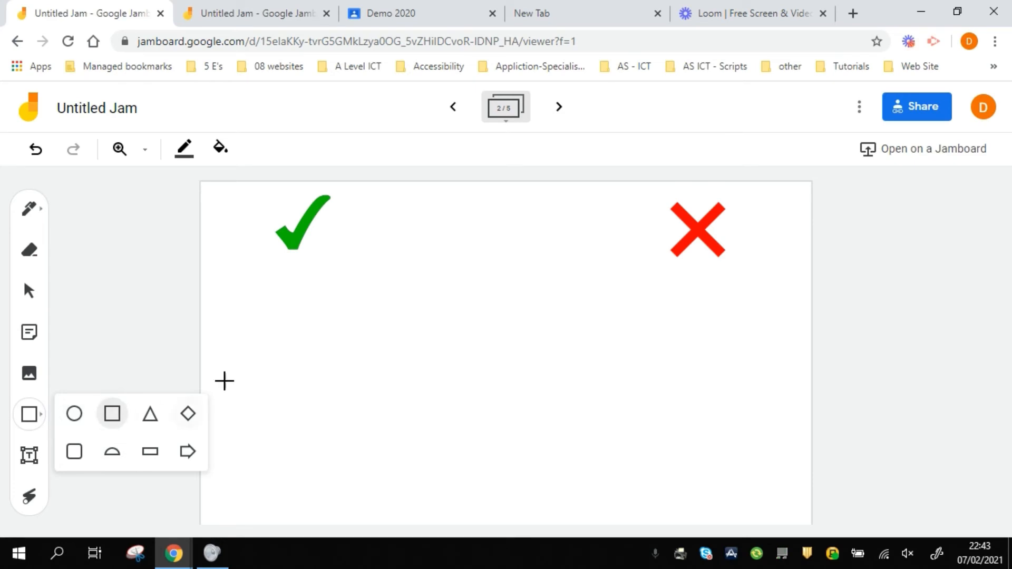
{"action": "mouse_move", "coordinate": [238, 184]}
{"action": "left_mouse_down"}
{"action": "mouse_move", "coordinate": [450, 521]}
{"action": "mouse_move", "coordinate": [454, 515]}
{"action": "left_mouse_up"}
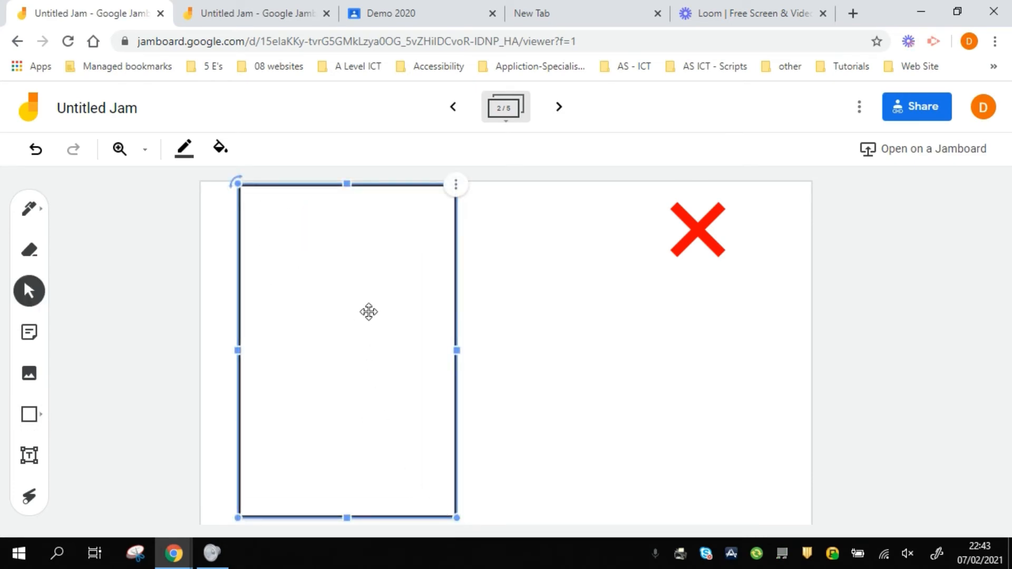
{"action": "left_click", "coordinate": [456, 185]}
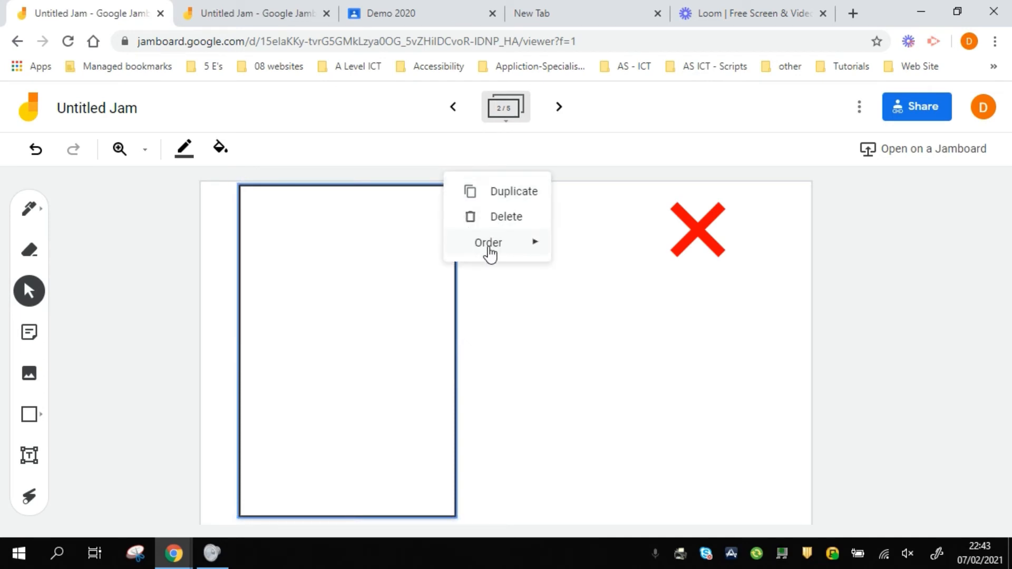
{"action": "mouse_move", "coordinate": [490, 254]}
{"action": "left_click", "coordinate": [581, 325]}
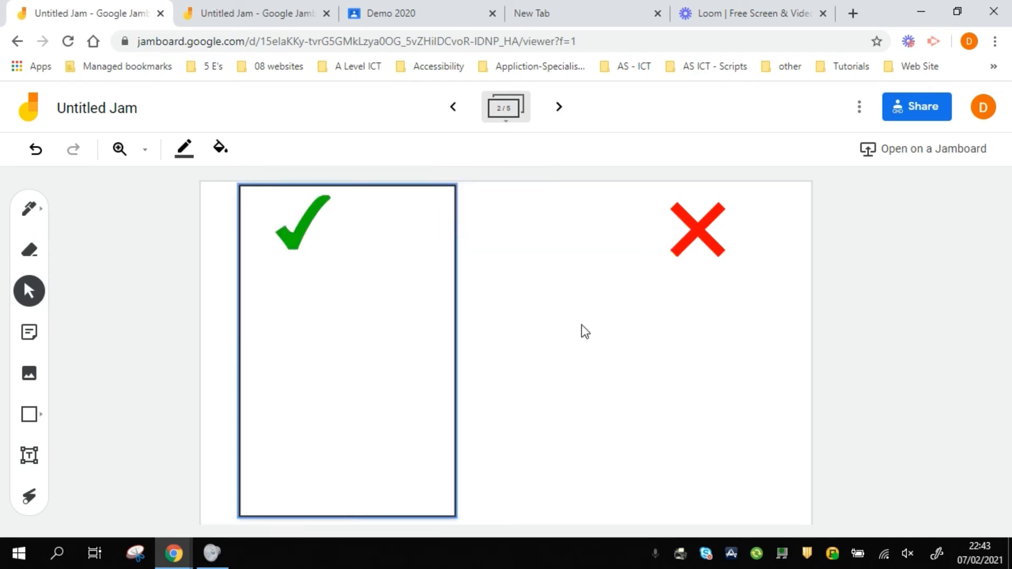
Duplicate the rectangle, move the copy around the red cross and send it to back
{"action": "left_click", "coordinate": [455, 189]}
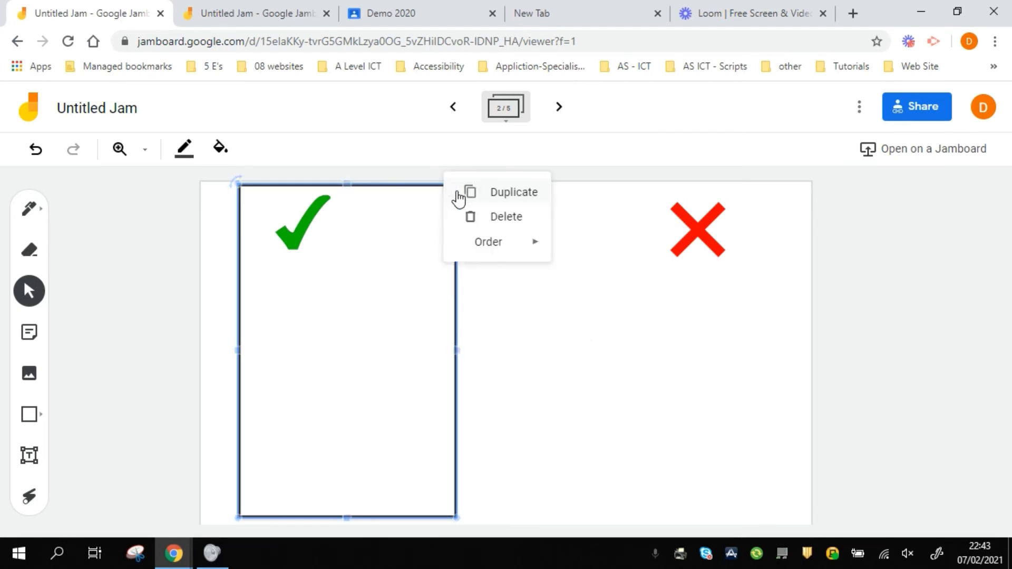
{"action": "left_click", "coordinate": [469, 197]}
{"action": "left_click_drag", "start_coordinate": [402, 278], "coordinate": [722, 277]}
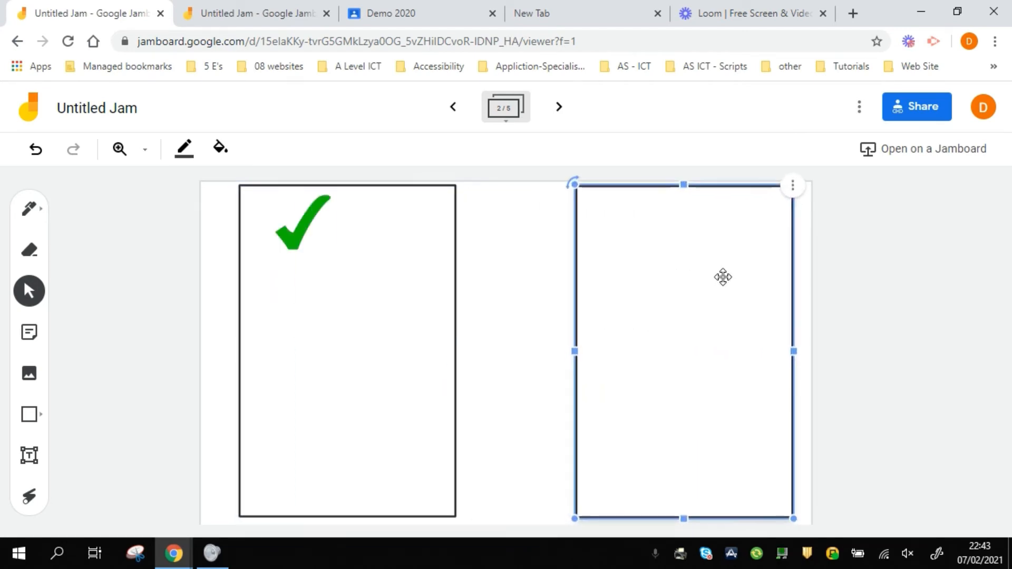
{"action": "left_click", "coordinate": [793, 189]}
{"action": "mouse_move", "coordinate": [809, 244]}
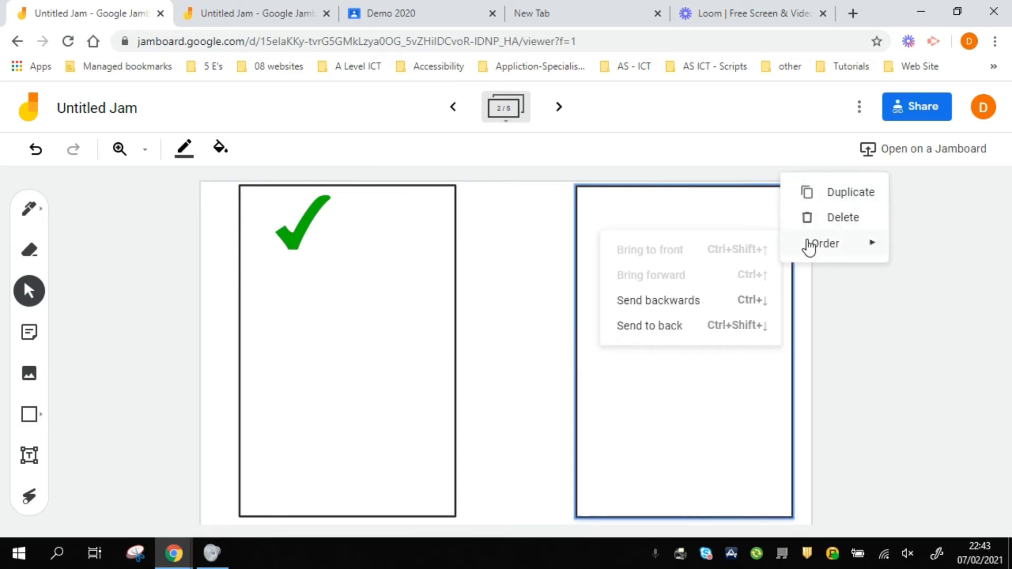
{"action": "left_click", "coordinate": [744, 324]}
{"action": "left_click", "coordinate": [556, 343]}
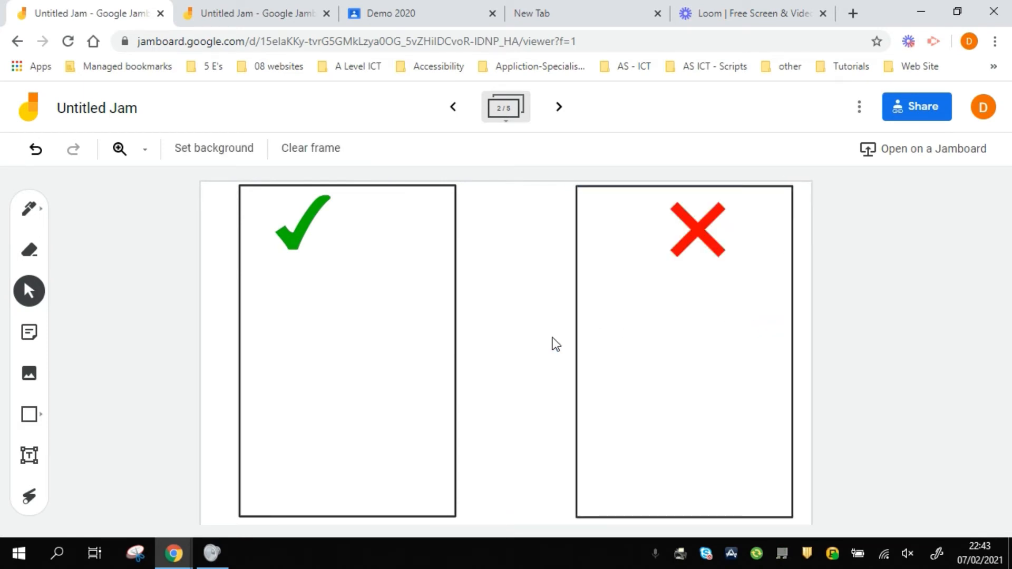
Clear frame 3 and upload stressed-programmer-vector-1994493.jpg from the N: drive
{"action": "left_click", "coordinate": [560, 108]}
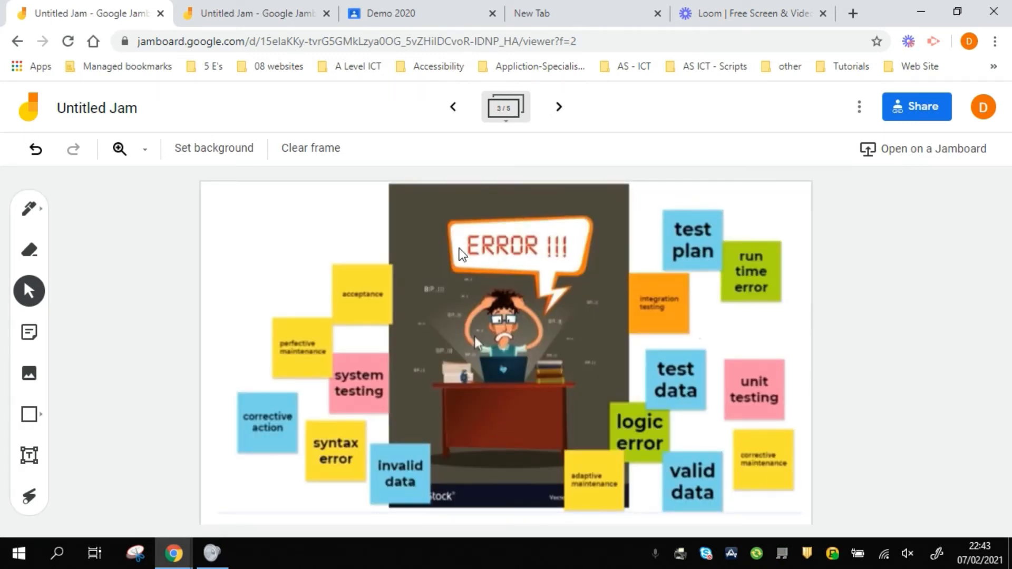
{"action": "left_click", "coordinate": [318, 153]}
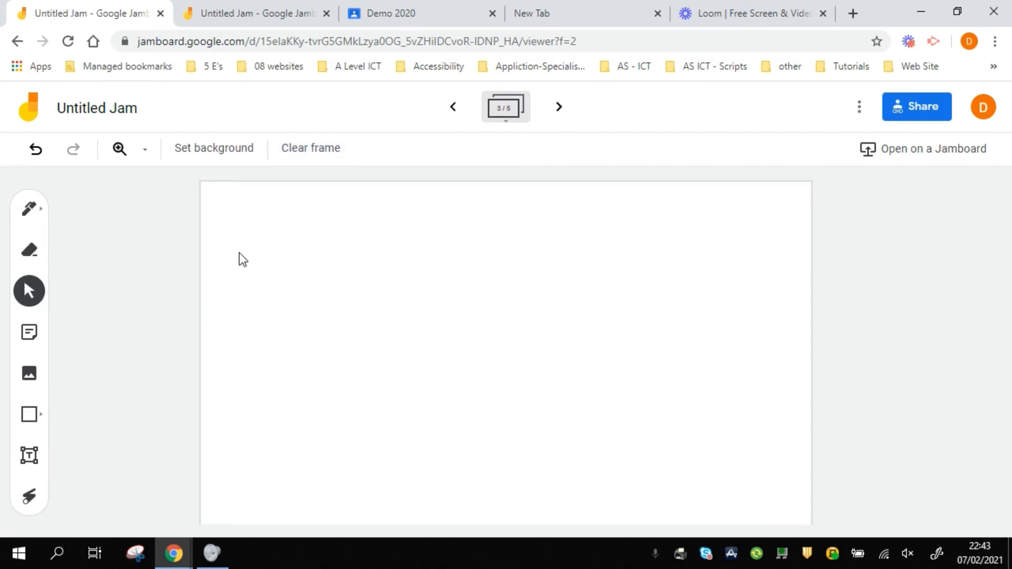
{"action": "left_click", "coordinate": [30, 375]}
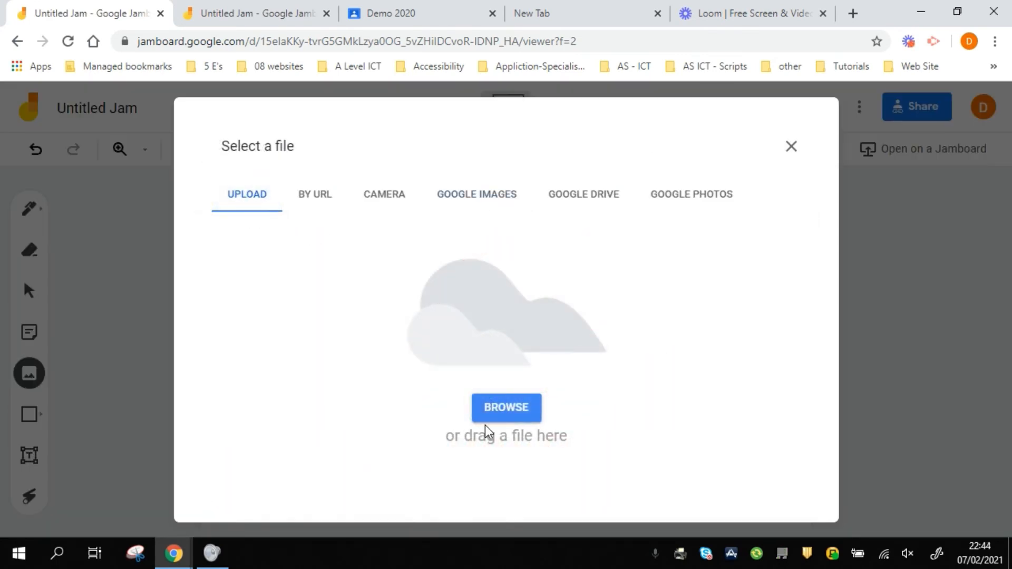
{"action": "left_click", "coordinate": [511, 416]}
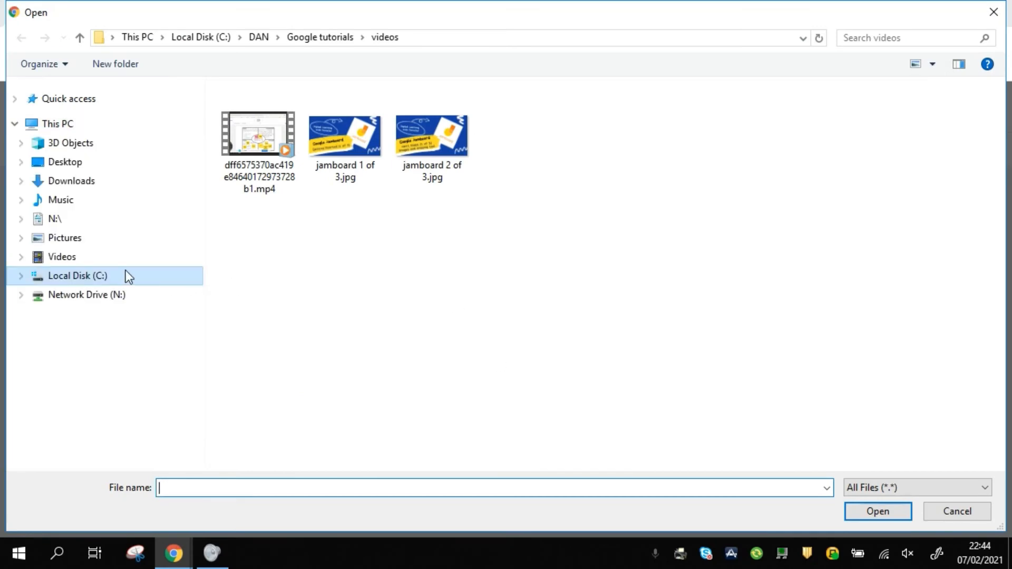
{"action": "left_click", "coordinate": [100, 297]}
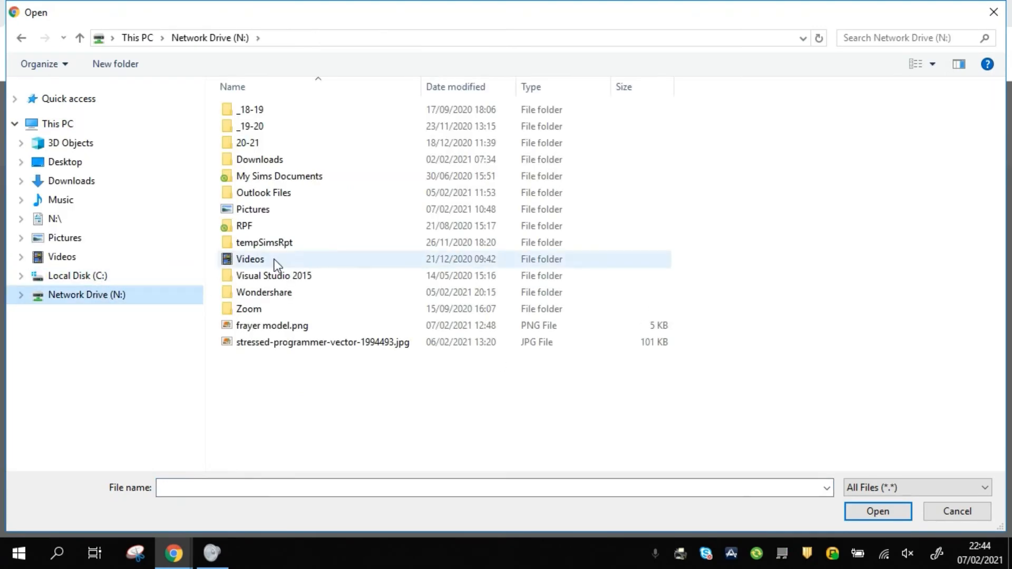
{"action": "left_click", "coordinate": [260, 344]}
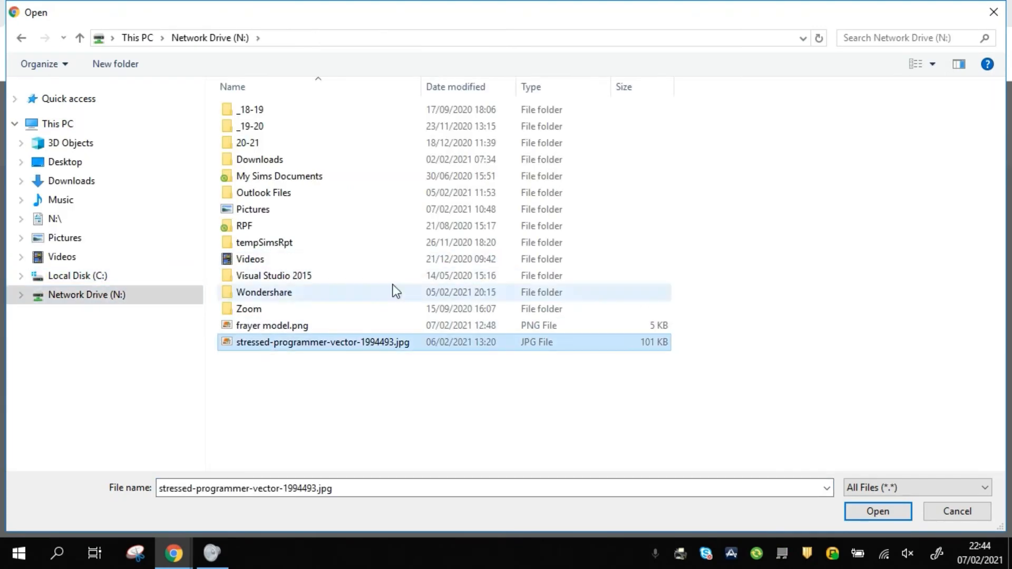
{"action": "left_click", "coordinate": [862, 511]}
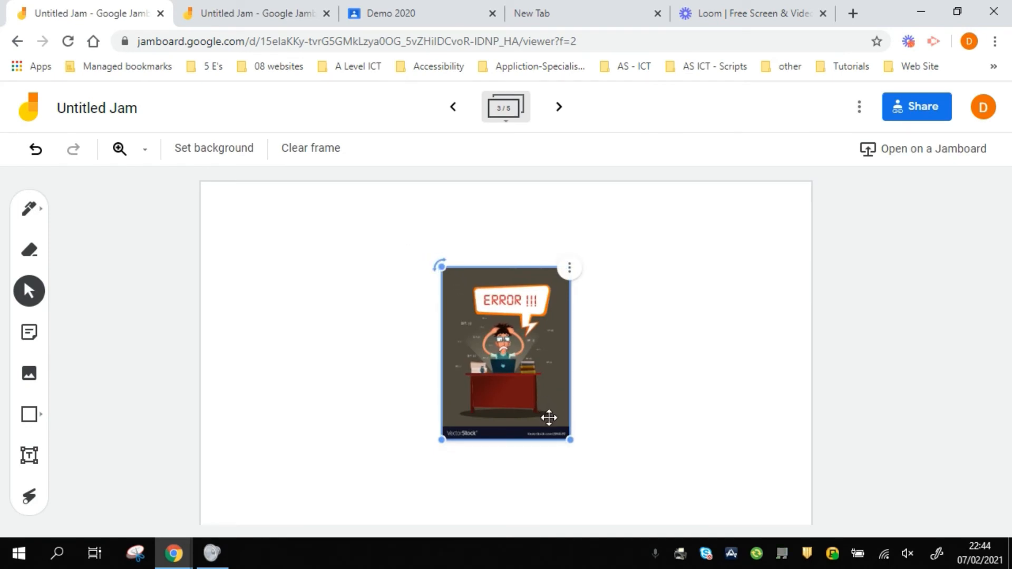
Enlarge the ERROR!!! cartoon and centre it in the frame
{"action": "left_click_drag", "start_coordinate": [569, 440], "coordinate": [662, 519]}
{"action": "left_click_drag", "start_coordinate": [547, 387], "coordinate": [491, 344]}
{"action": "left_click", "coordinate": [663, 341]}
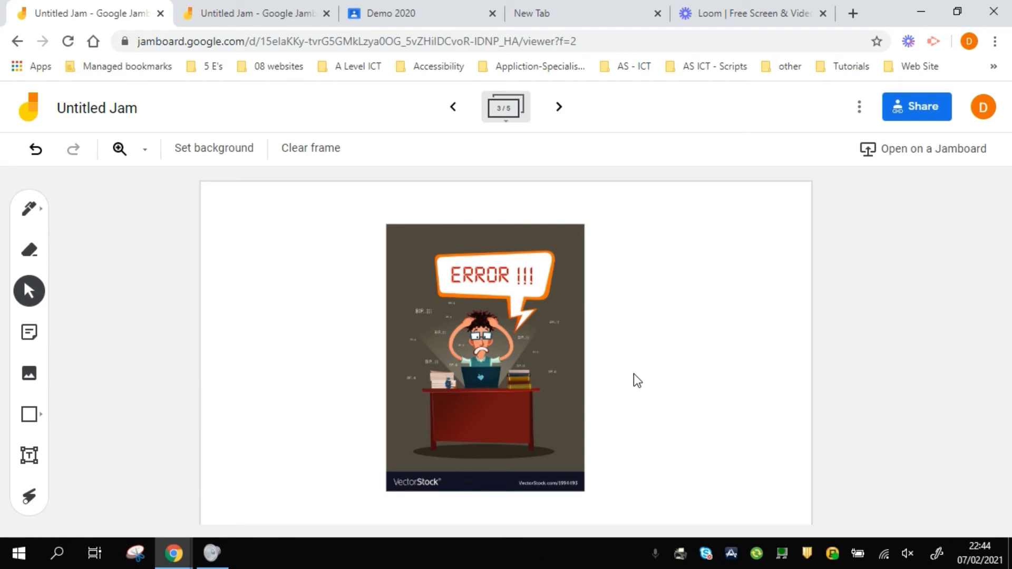
Clear frame 4, then scroll the Dynamic Polymorphism notes PDF to its page-2 C# code
{"action": "left_click", "coordinate": [559, 107]}
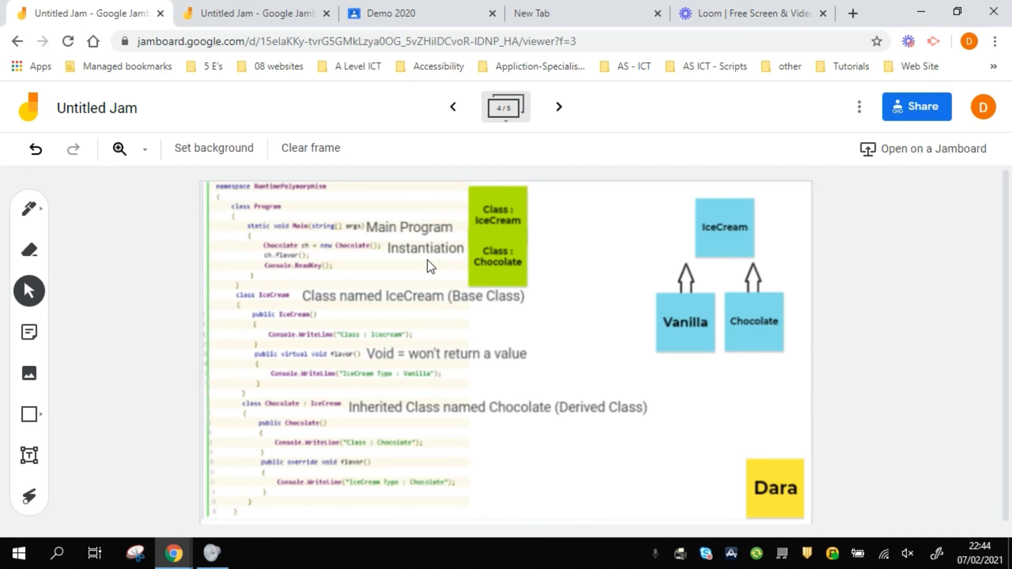
{"action": "left_click", "coordinate": [305, 152]}
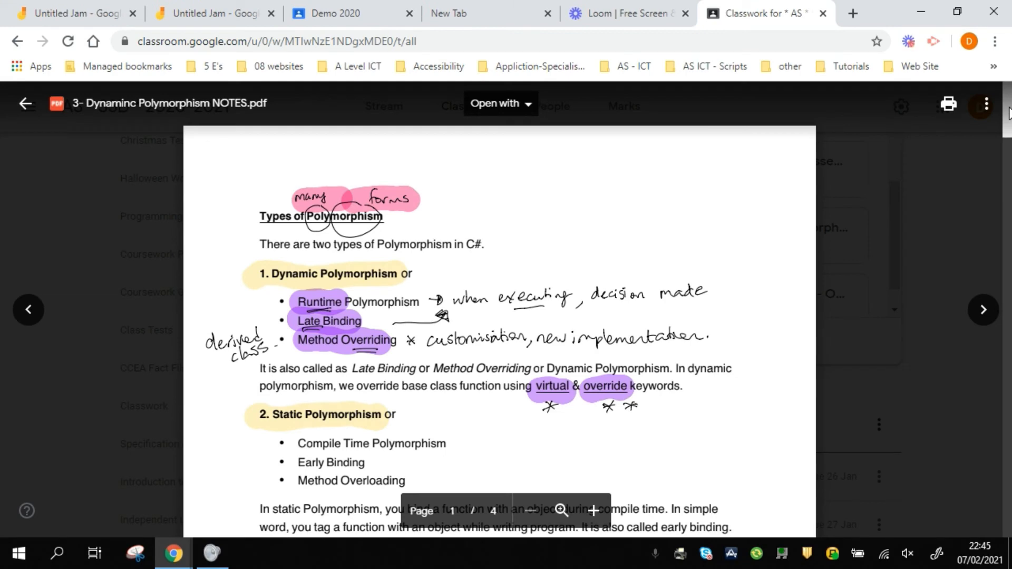
{"action": "left_click_drag", "start_coordinate": [1008, 114], "coordinate": [1008, 234]}
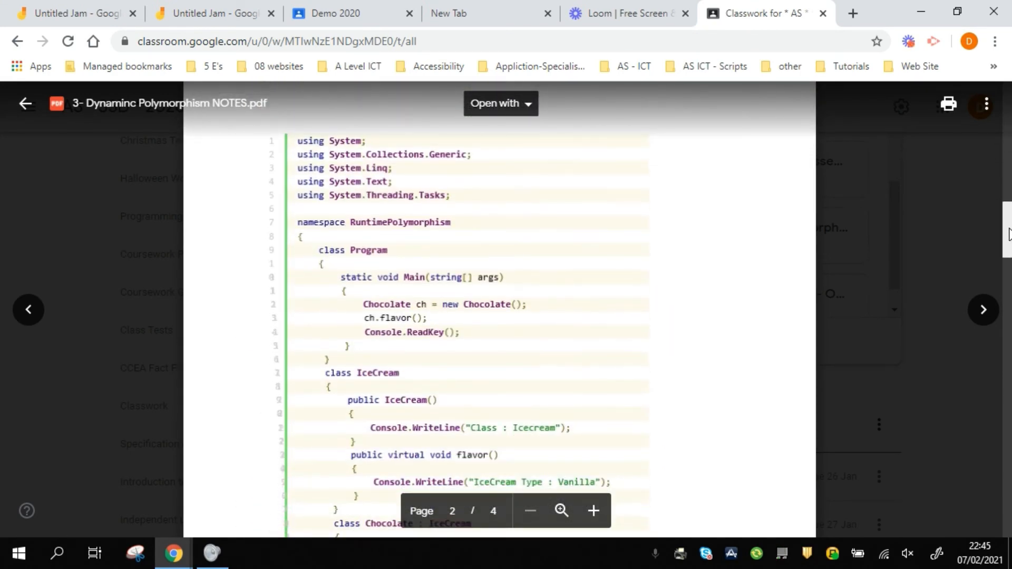
{"action": "right_click", "coordinate": [135, 554]}
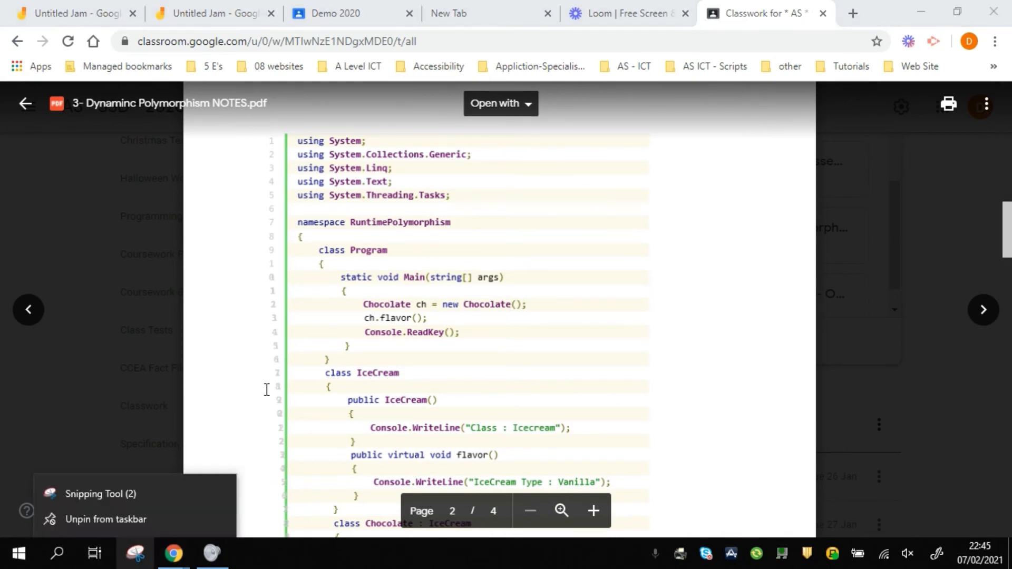
{"action": "left_click", "coordinate": [266, 390]}
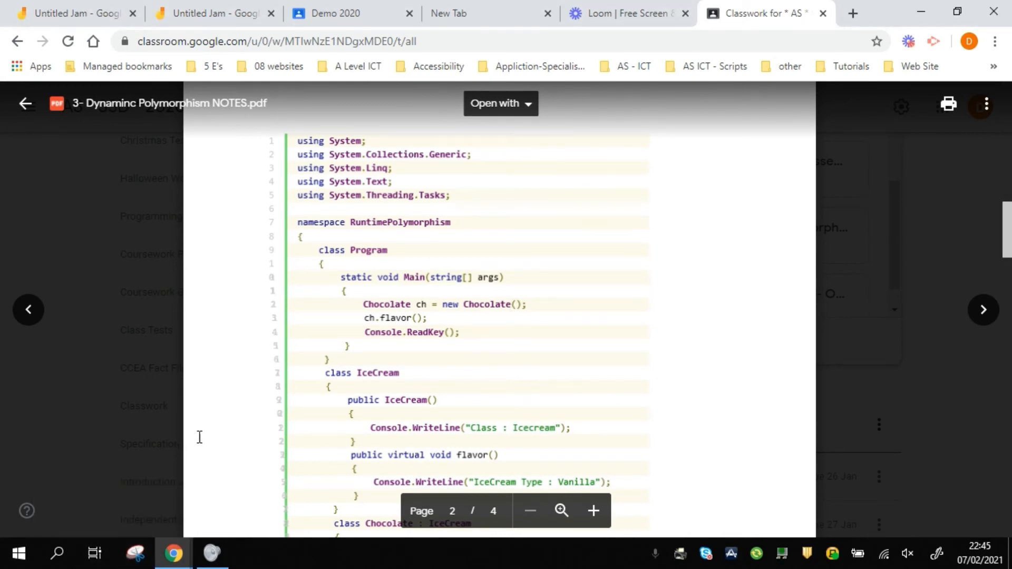
Snip the page-2 C# code listing with Snipping Tool and return to the Untitled Jam
{"action": "left_click", "coordinate": [19, 559]}
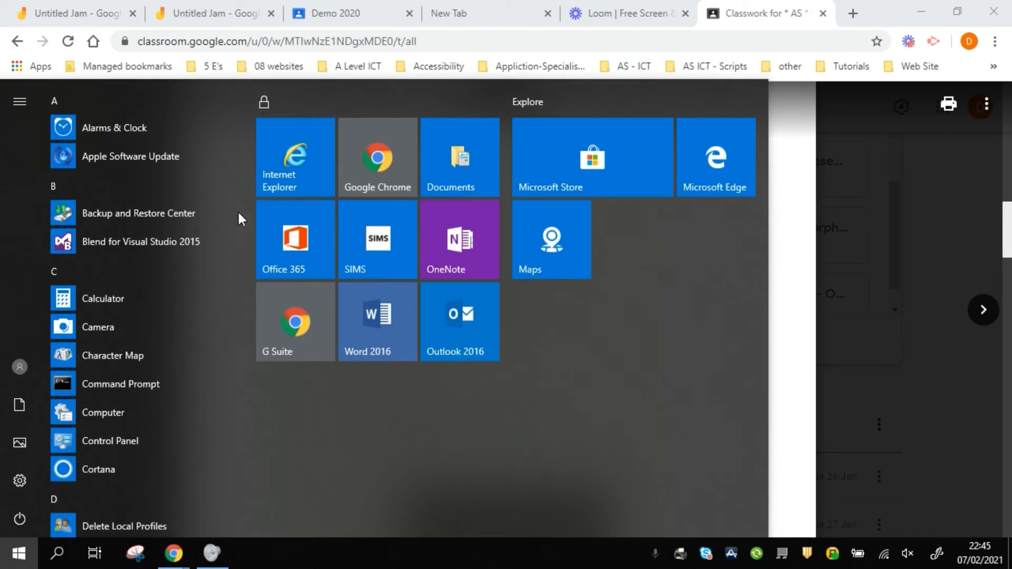
{"action": "left_click_drag", "start_coordinate": [248, 153], "coordinate": [246, 393]}
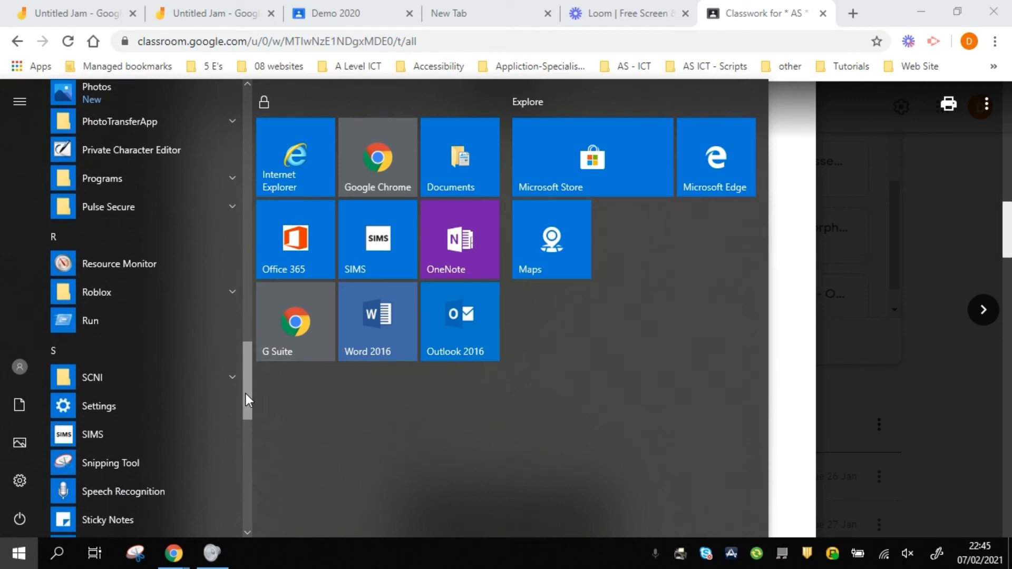
{"action": "left_click", "coordinate": [144, 456]}
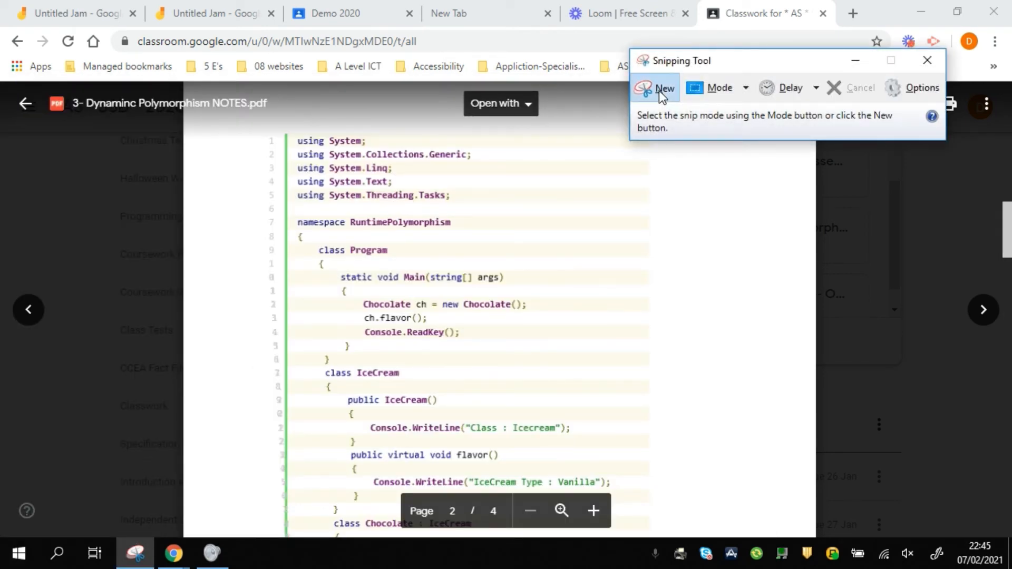
{"action": "left_click", "coordinate": [662, 93]}
{"action": "left_click_drag", "start_coordinate": [251, 125], "coordinate": [707, 489]}
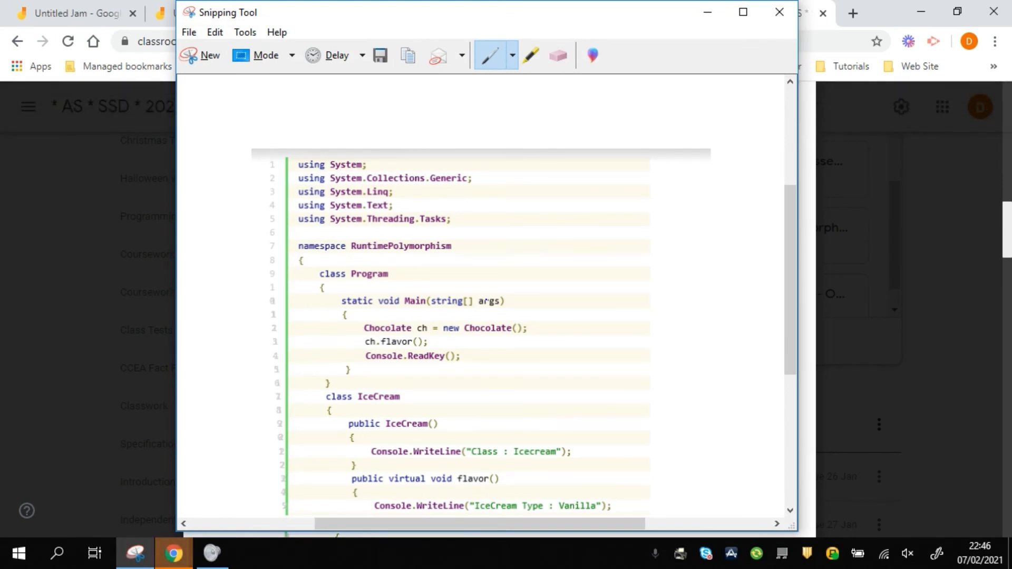
{"action": "left_click", "coordinate": [707, 12]}
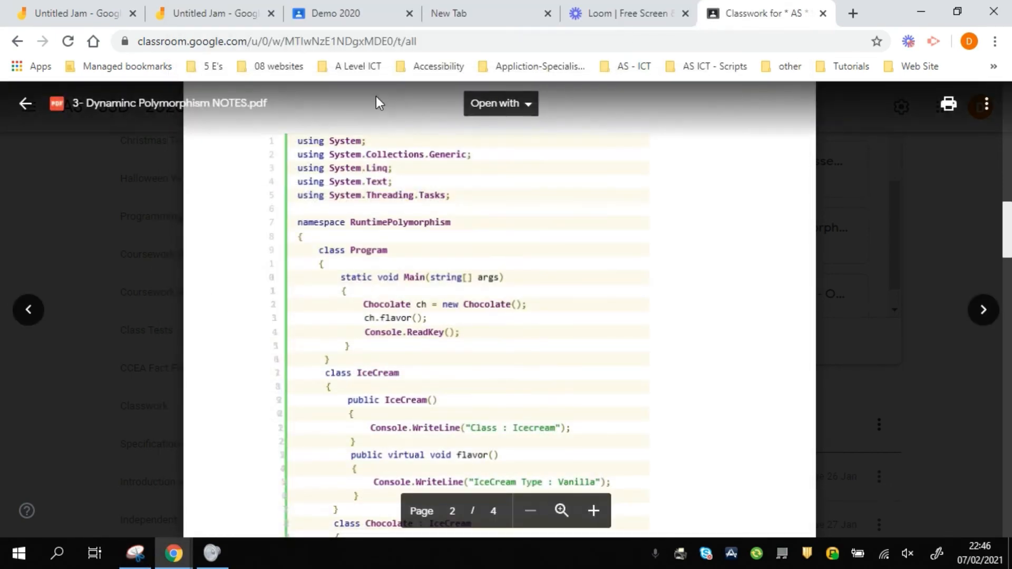
{"action": "left_click", "coordinate": [106, 15]}
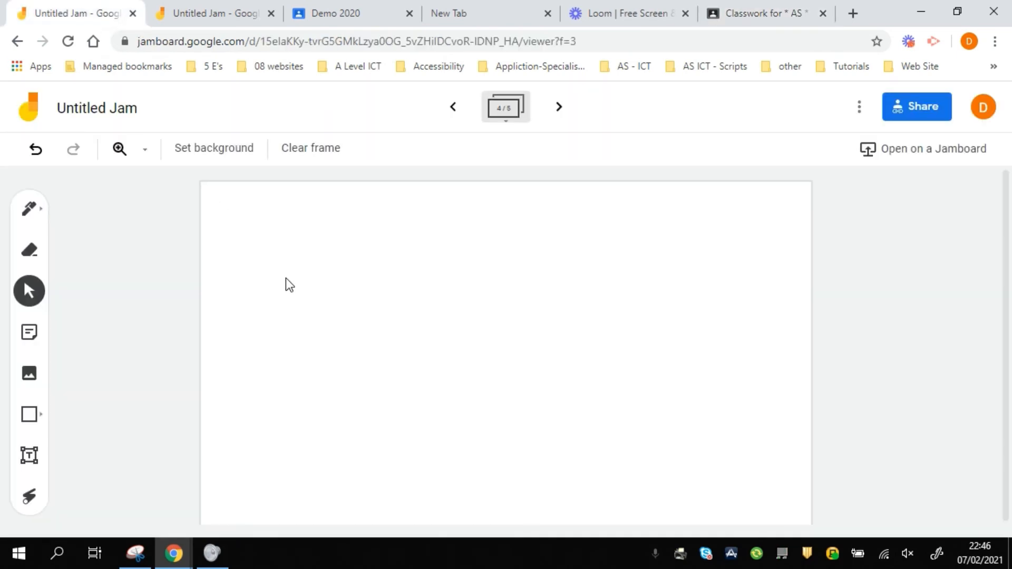
Paste the code snip into frame 4, enlarge it across the top-left, then advance to frame 5
{"action": "key", "text": "ctrl+v"}
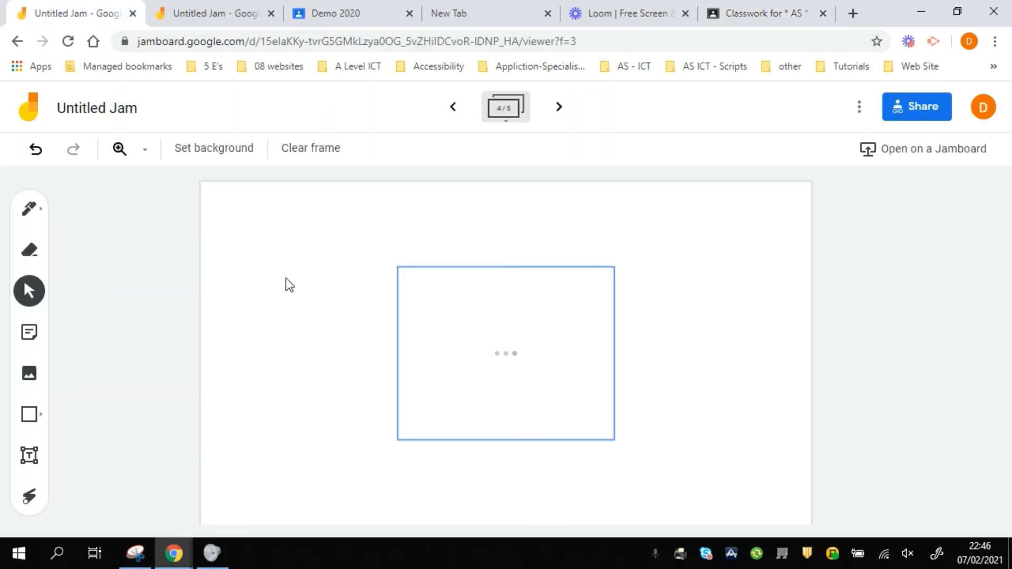
{"action": "left_click_drag", "start_coordinate": [490, 332], "coordinate": [335, 265]}
{"action": "left_click_drag", "start_coordinate": [452, 371], "coordinate": [634, 522]}
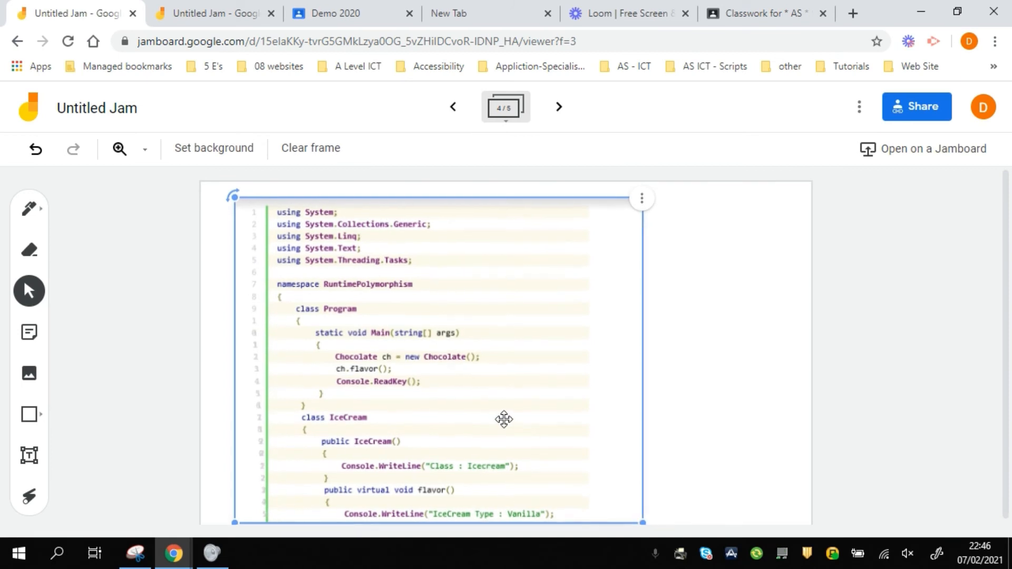
{"action": "left_click_drag", "start_coordinate": [504, 420], "coordinate": [481, 411]}
{"action": "left_click", "coordinate": [673, 384]}
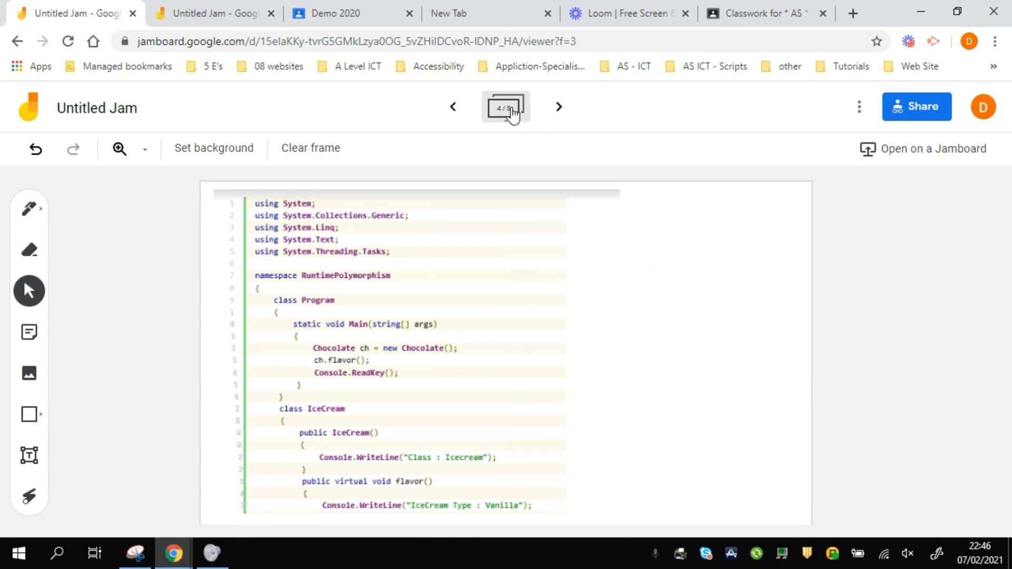
{"action": "left_click", "coordinate": [559, 106]}
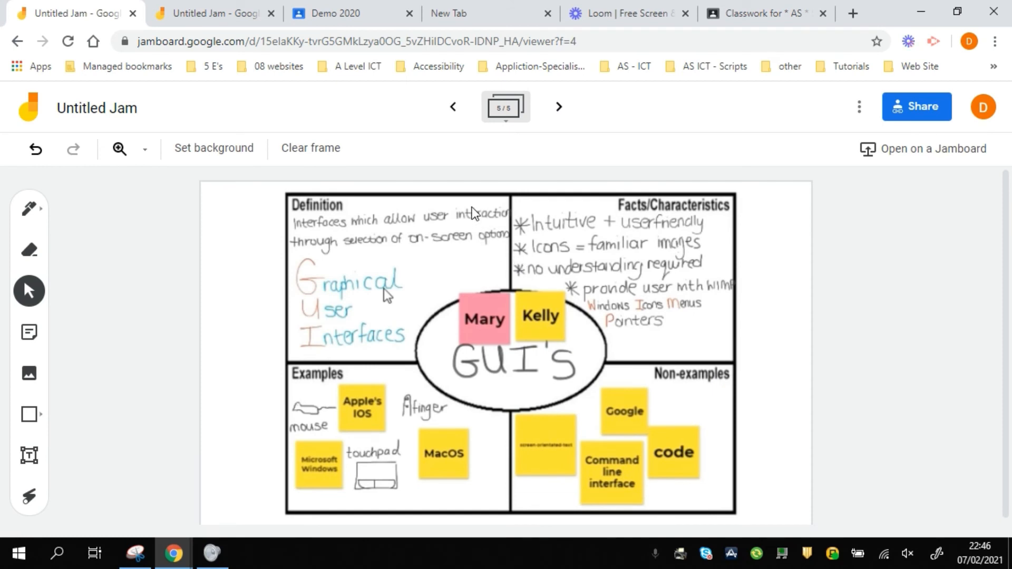
Clear frame 5, cycle its background through lined, grid and black, then pick the Image option
{"action": "left_click", "coordinate": [323, 149]}
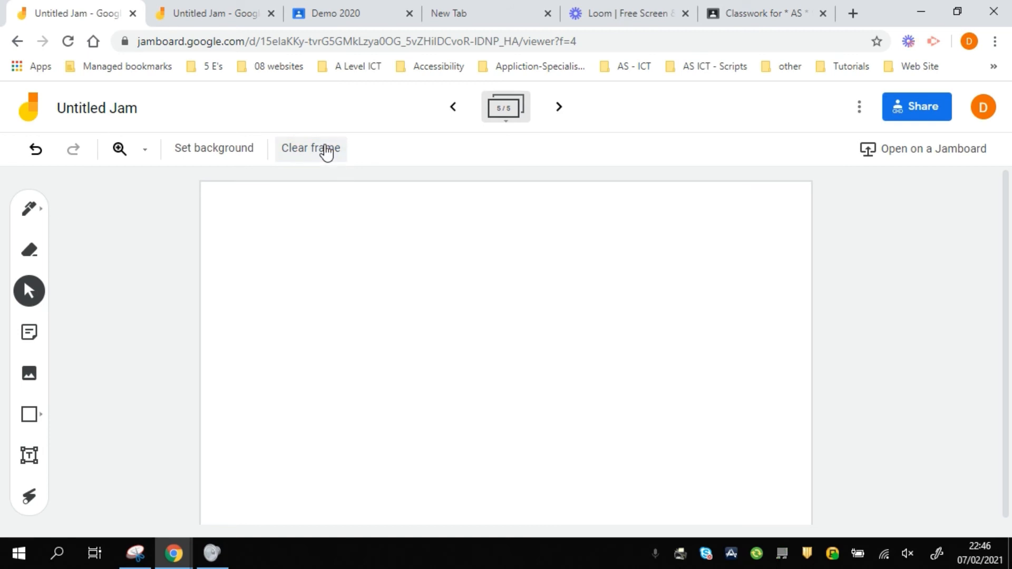
{"action": "left_click", "coordinate": [224, 154]}
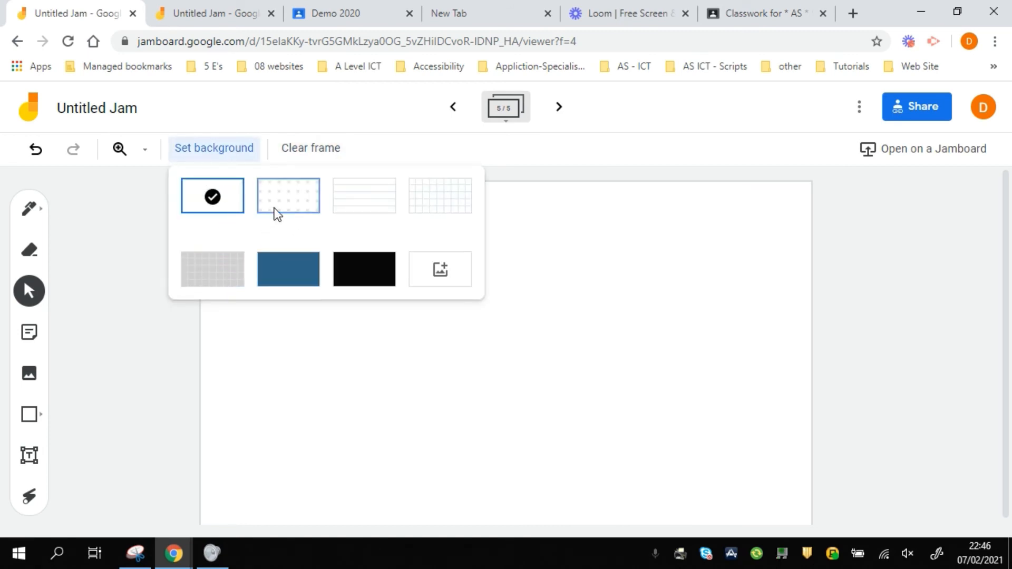
{"action": "left_click", "coordinate": [350, 204]}
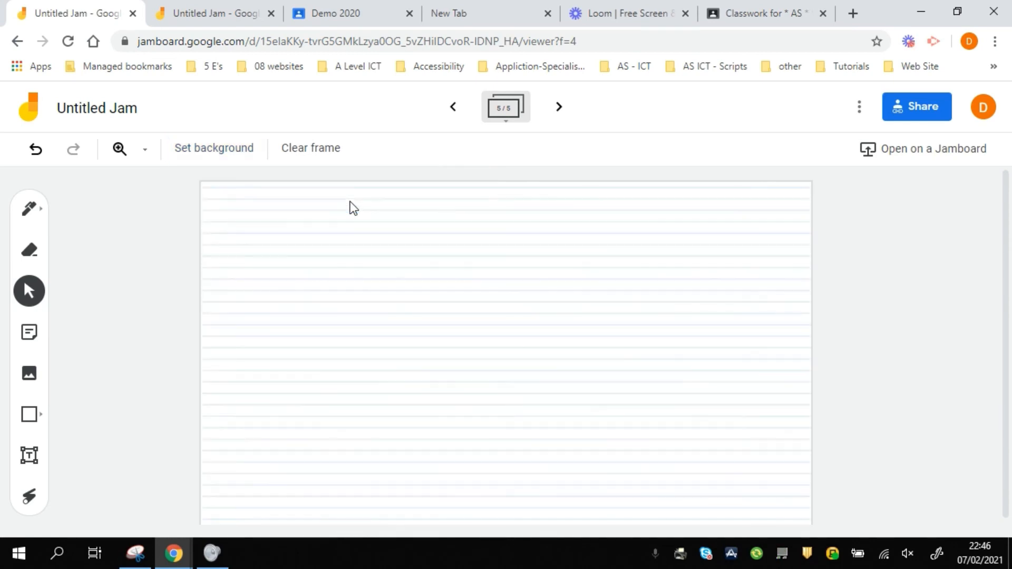
{"action": "left_click", "coordinate": [242, 155]}
{"action": "left_click", "coordinate": [420, 206]}
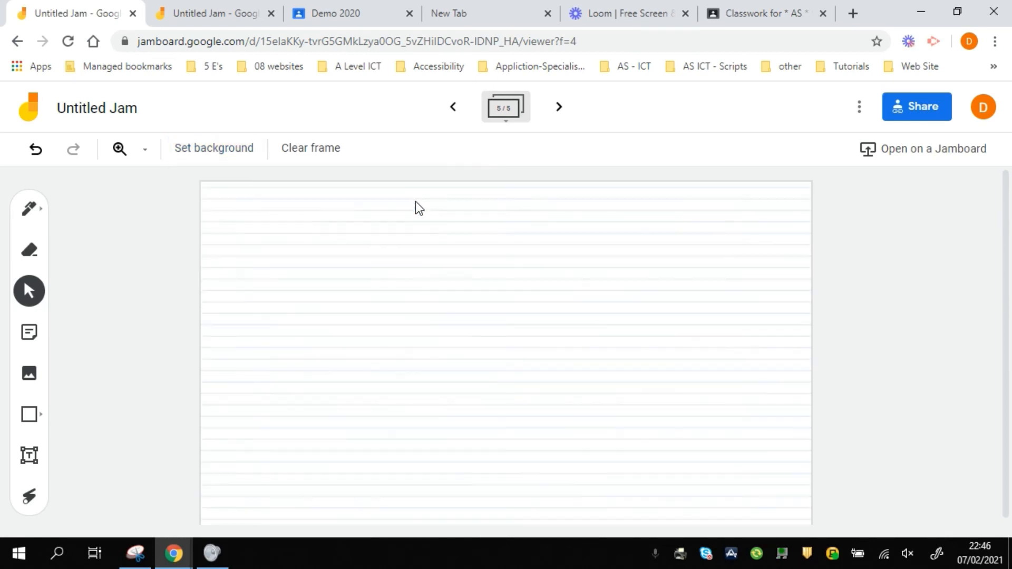
{"action": "left_click", "coordinate": [228, 149]}
{"action": "left_click", "coordinate": [364, 268]}
{"action": "left_click", "coordinate": [247, 153]}
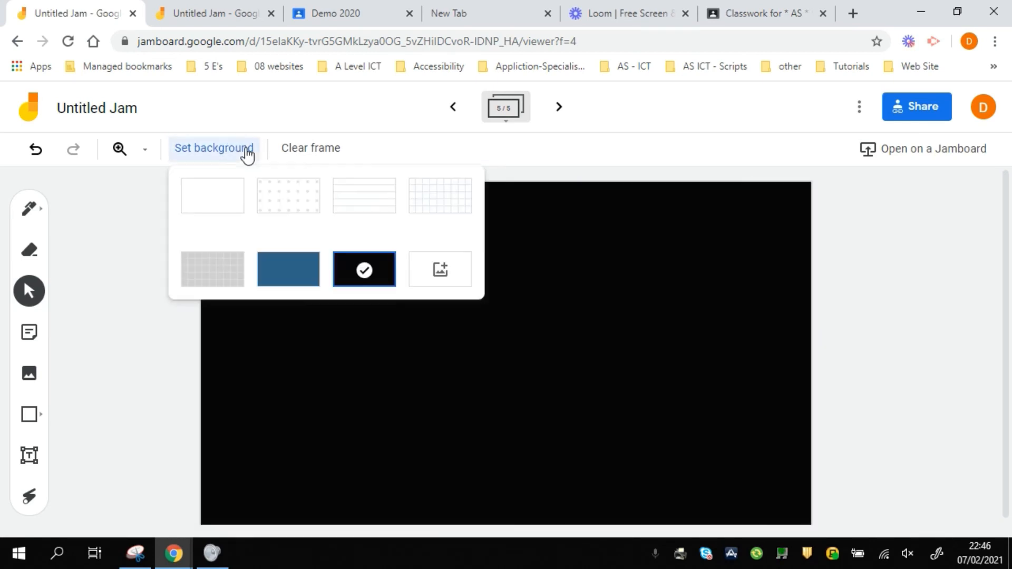
{"action": "left_click", "coordinate": [444, 273]}
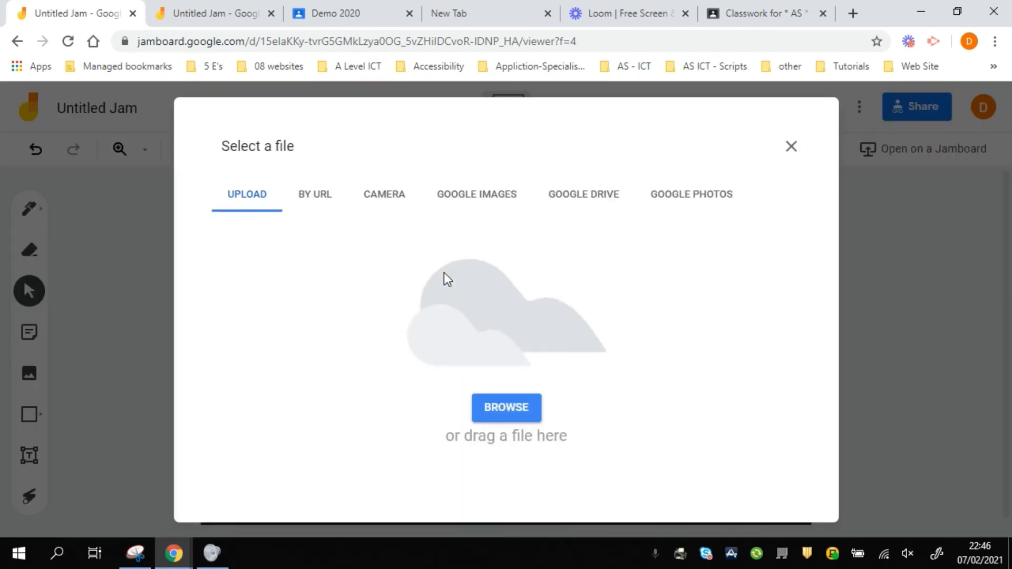
Upload frayer model.png from N:\ as frame 5's background image
{"action": "left_click", "coordinate": [507, 411]}
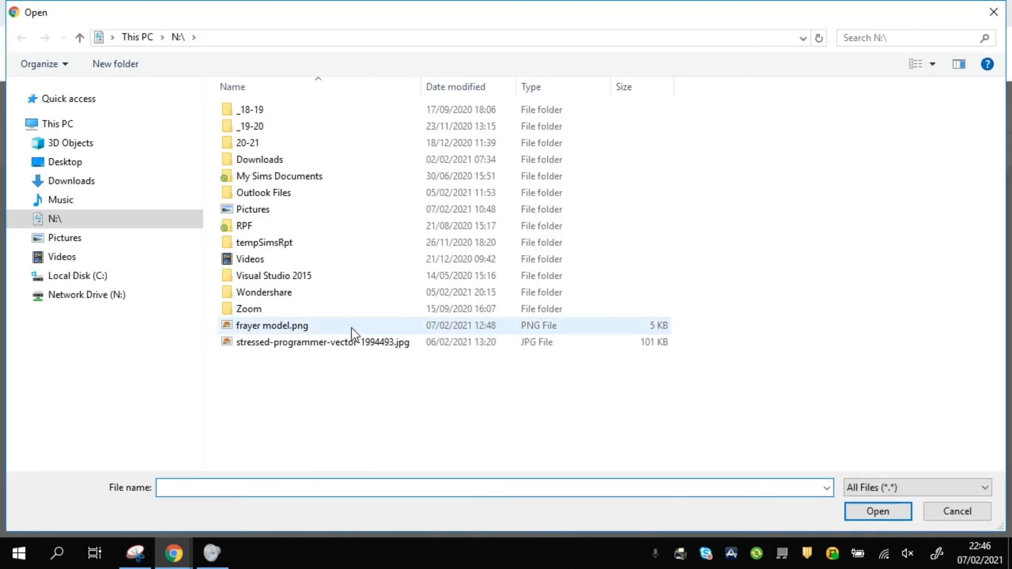
{"action": "left_click", "coordinate": [352, 329]}
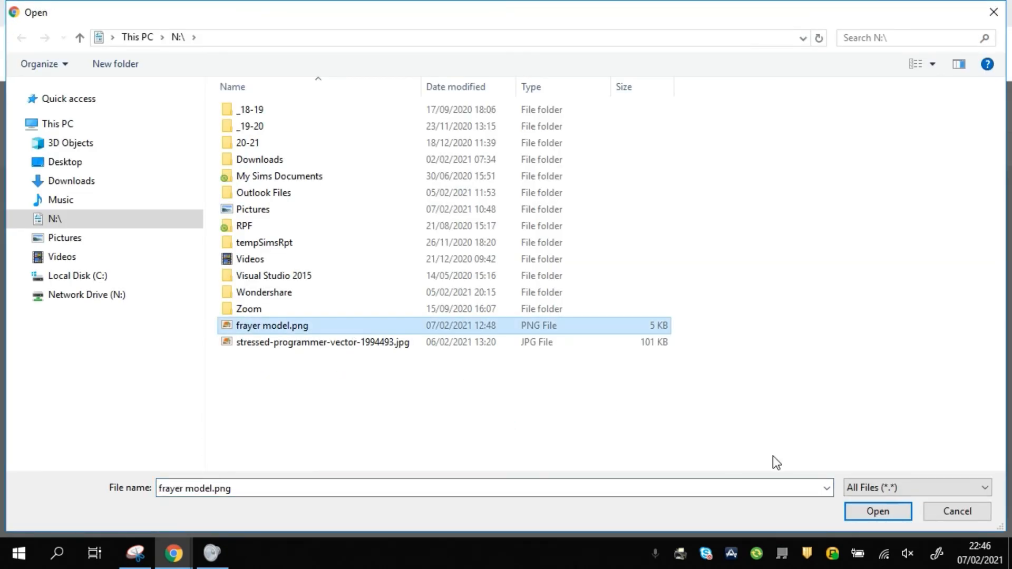
{"action": "left_click", "coordinate": [870, 510]}
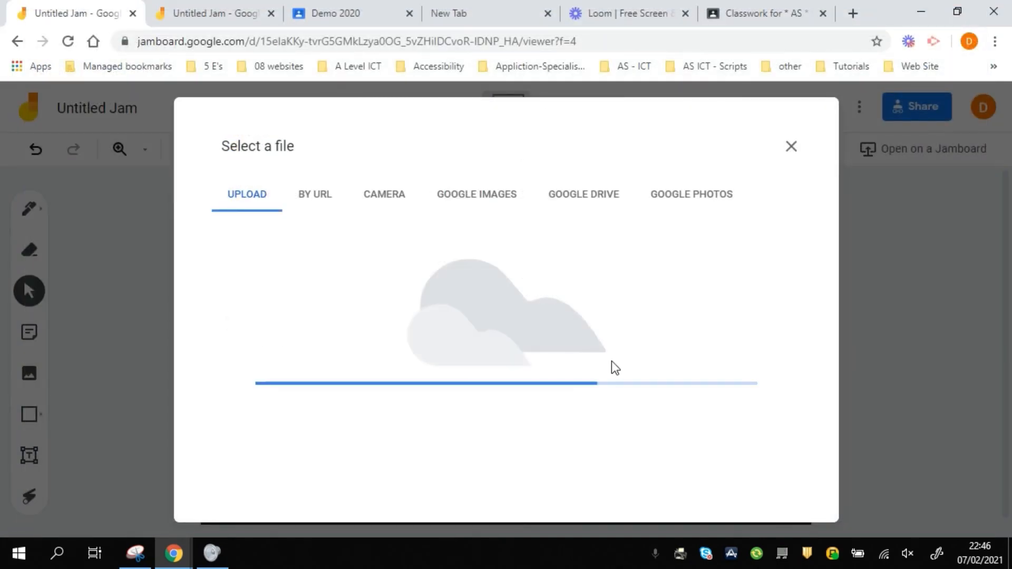